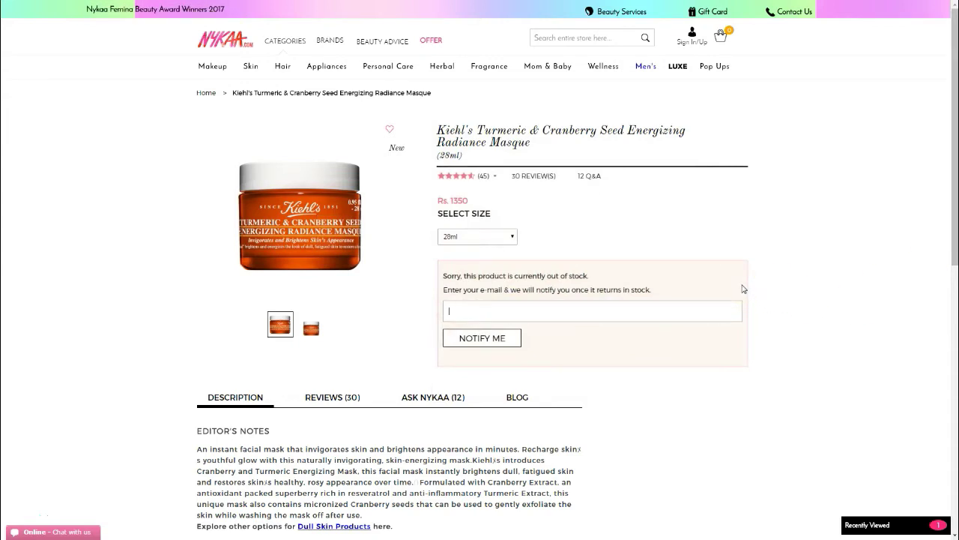
# Put the cursor in the restock email field on the product page.
pyautogui.click(739, 279)
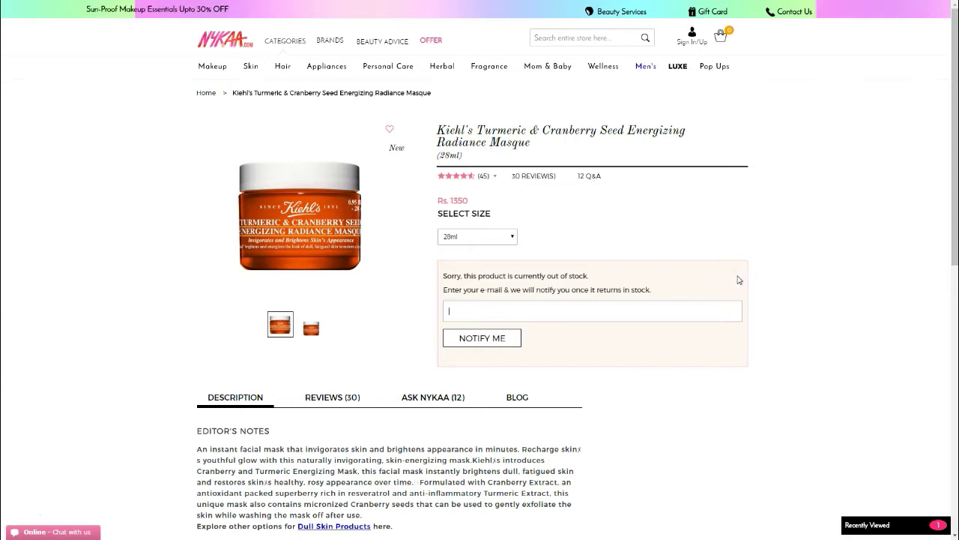
pyautogui.click(521, 302)
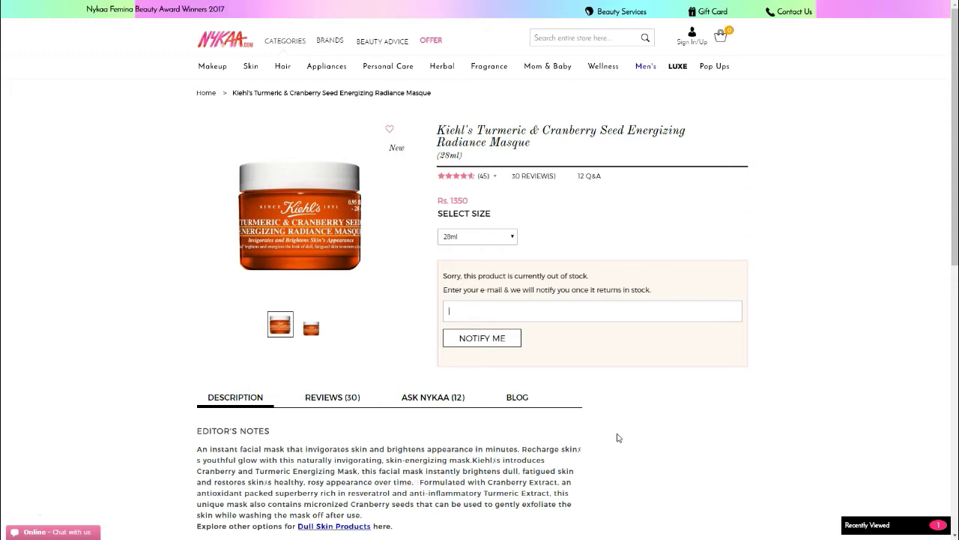
pyautogui.click(615, 434)
pyautogui.click(626, 424)
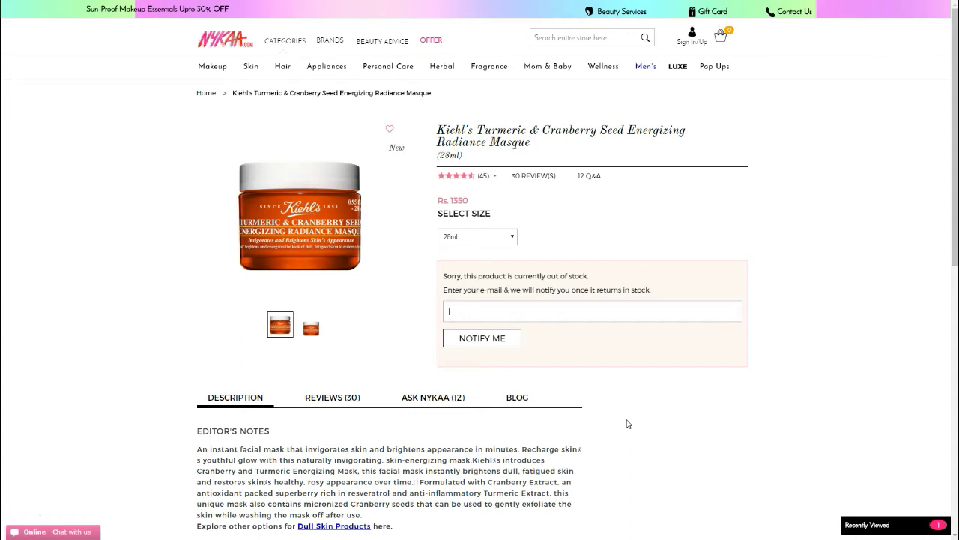
pyautogui.click(567, 311)
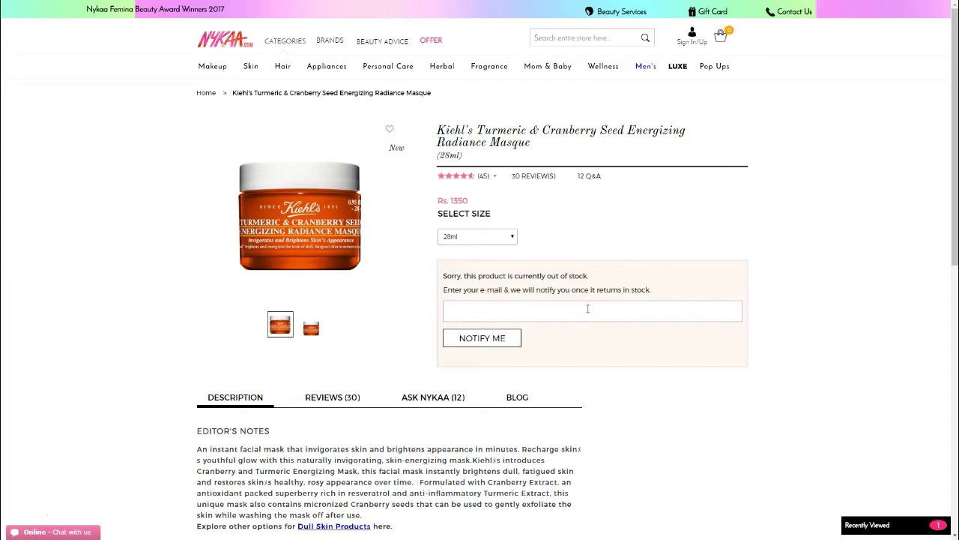
pyautogui.click(585, 310)
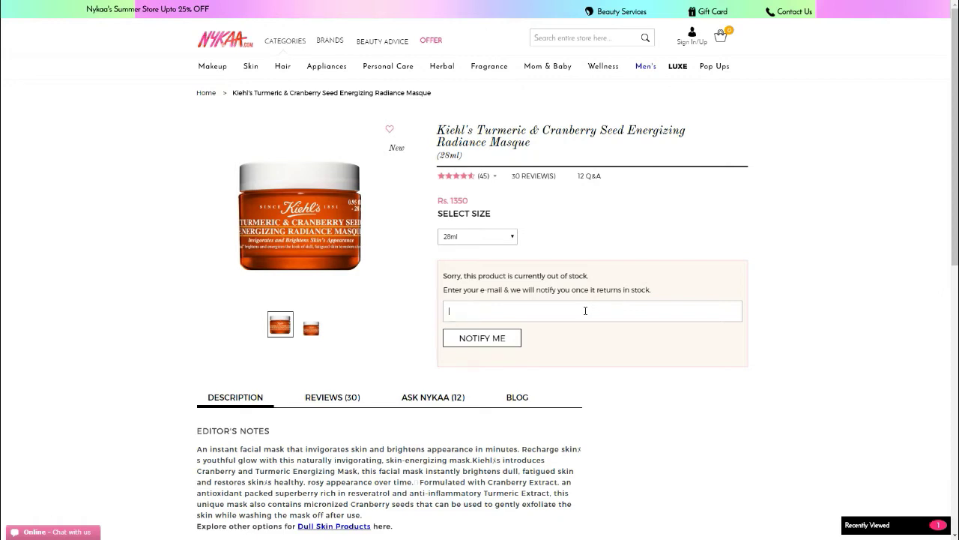
pyautogui.click(576, 305)
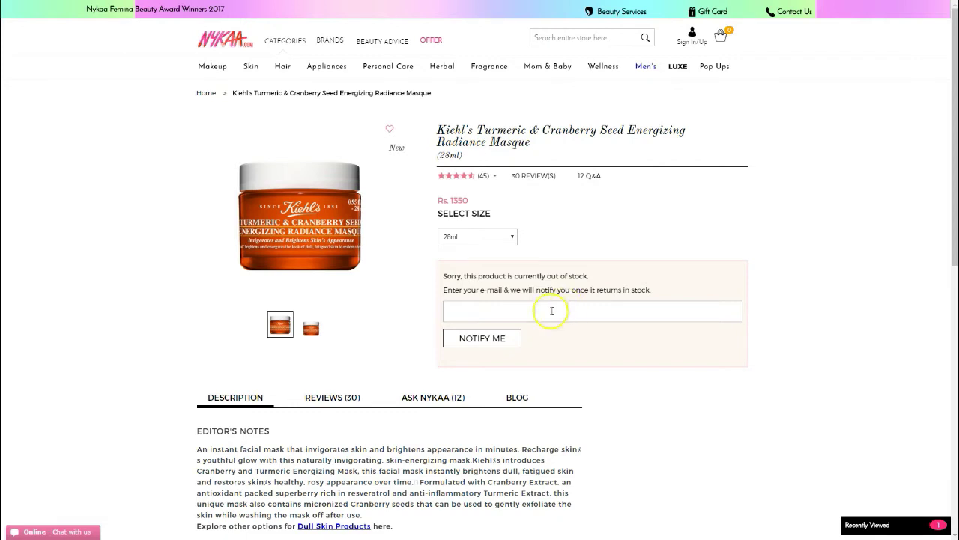
# Keep Low Stock as the trigger type and review the Commitment and Scarcity Text messages.
pyautogui.click(21, 516)
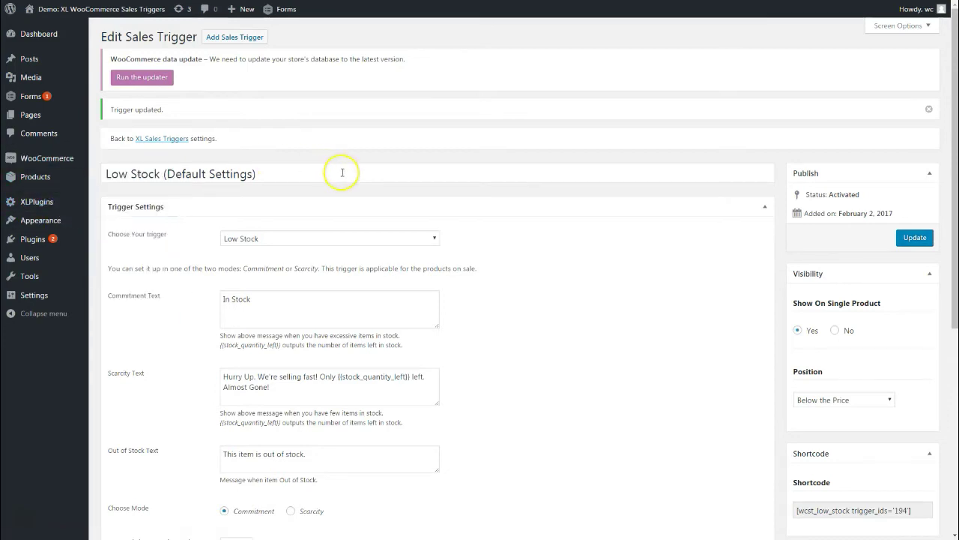
pyautogui.click(317, 237)
pyautogui.click(250, 292)
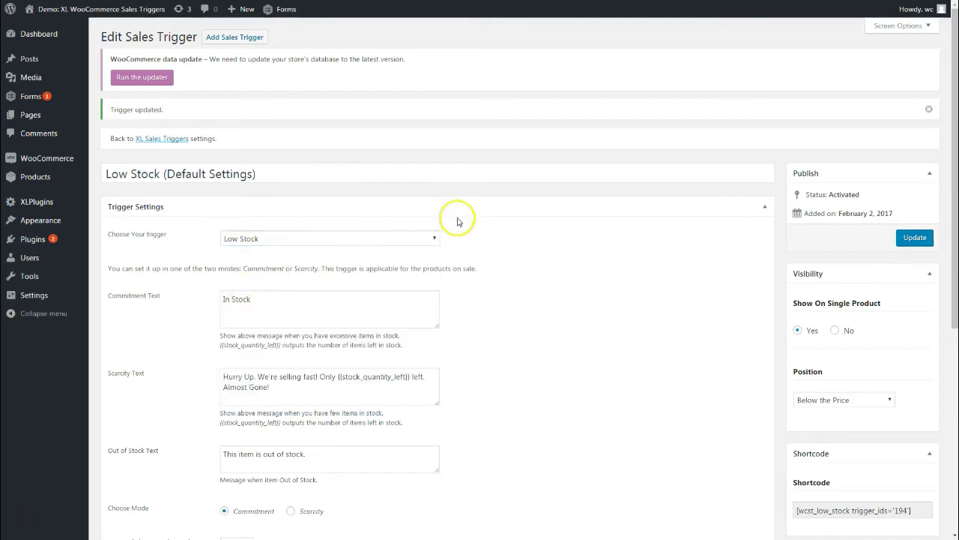
pyautogui.scroll(-1, 459, 221)
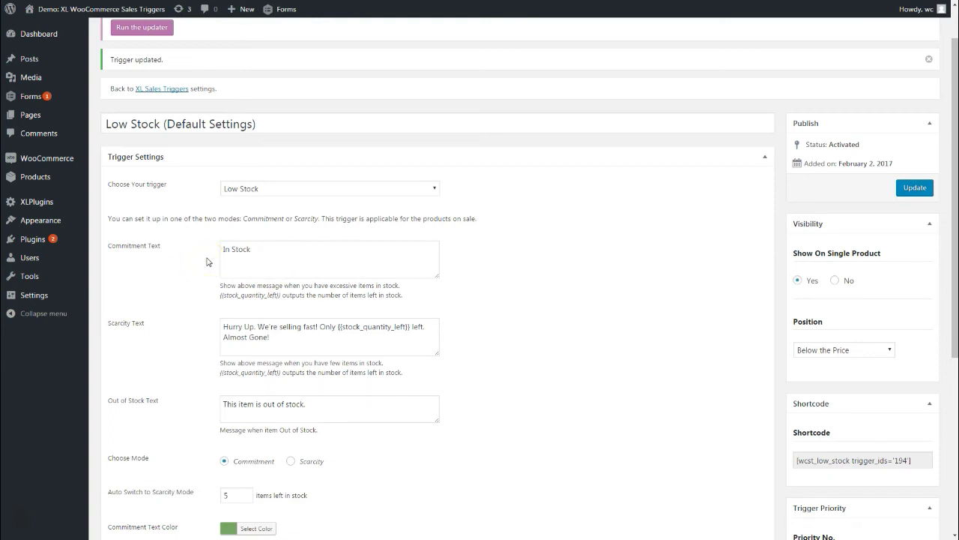
pyautogui.click(259, 247)
pyautogui.scroll(-3, 278, 317)
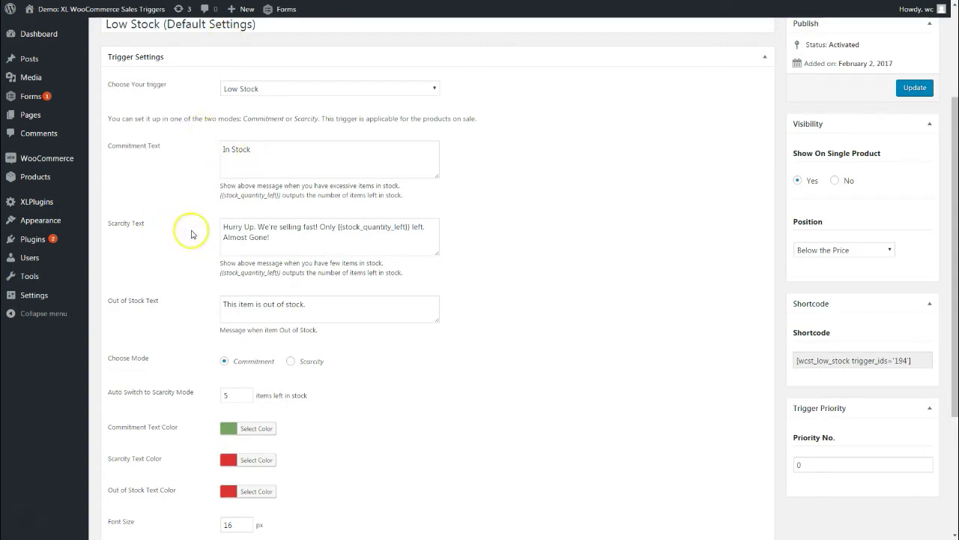
pyautogui.click(283, 232)
pyautogui.click(284, 232)
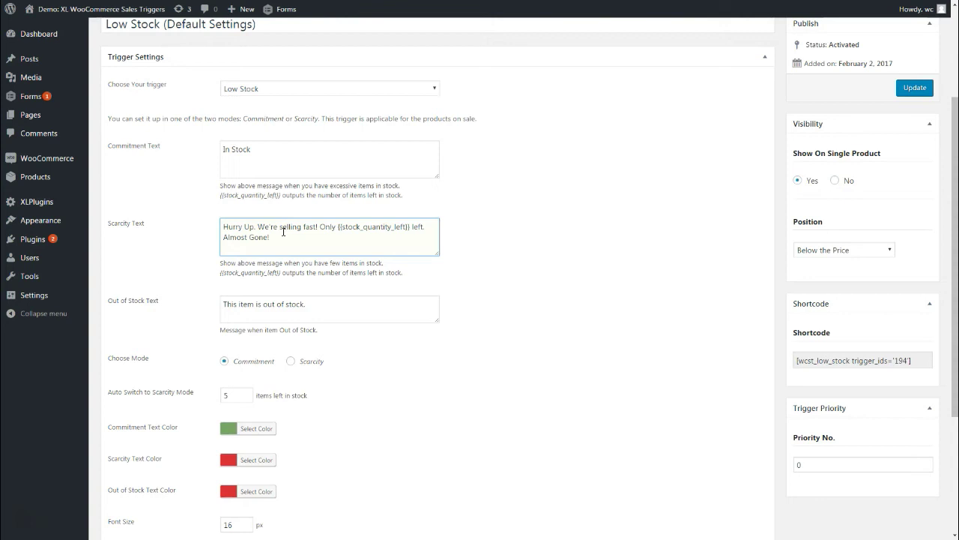
# Check the Auto Switch threshold of 5, the Scarcity Text and the Out of Stock Text.
pyautogui.doubleClick(225, 395)
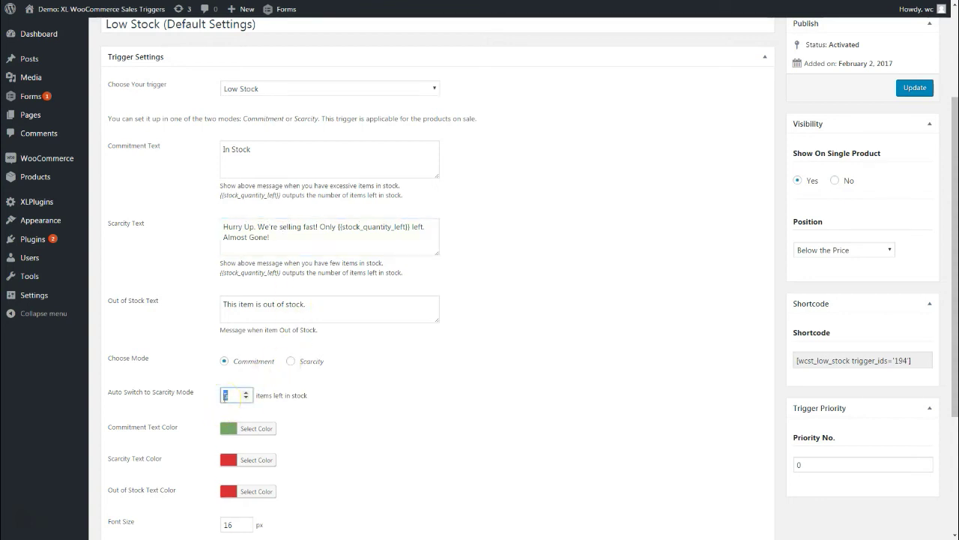
pyautogui.click(543, 325)
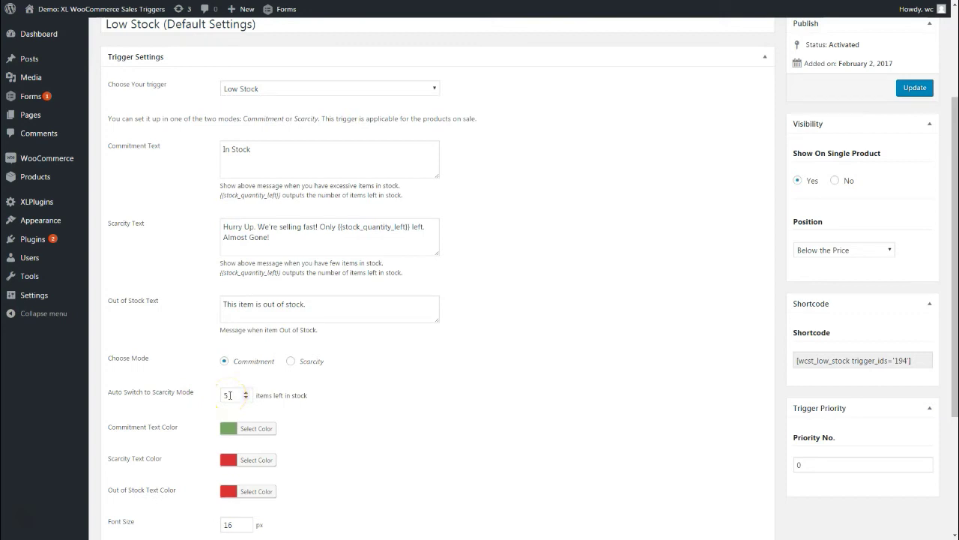
pyautogui.click(230, 395)
pyautogui.click(247, 243)
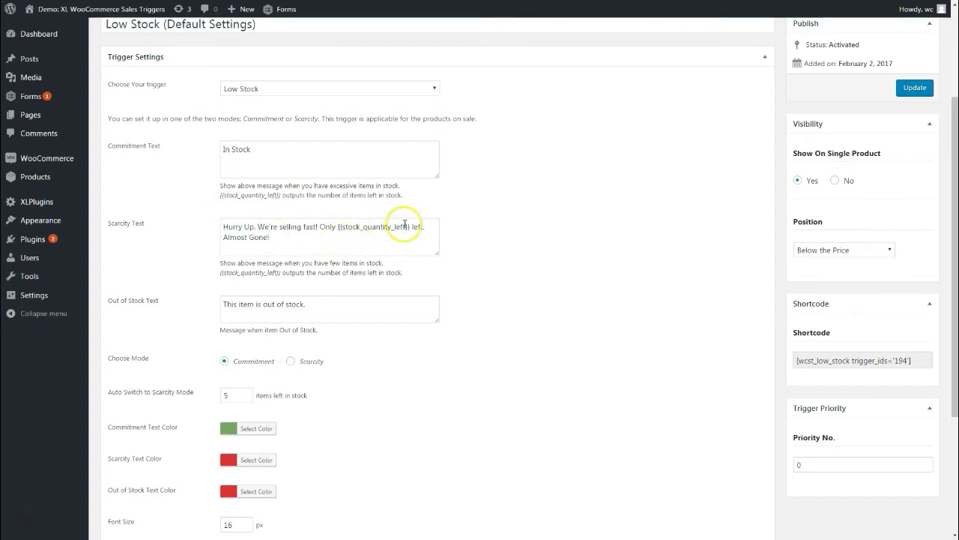
pyautogui.click(266, 240)
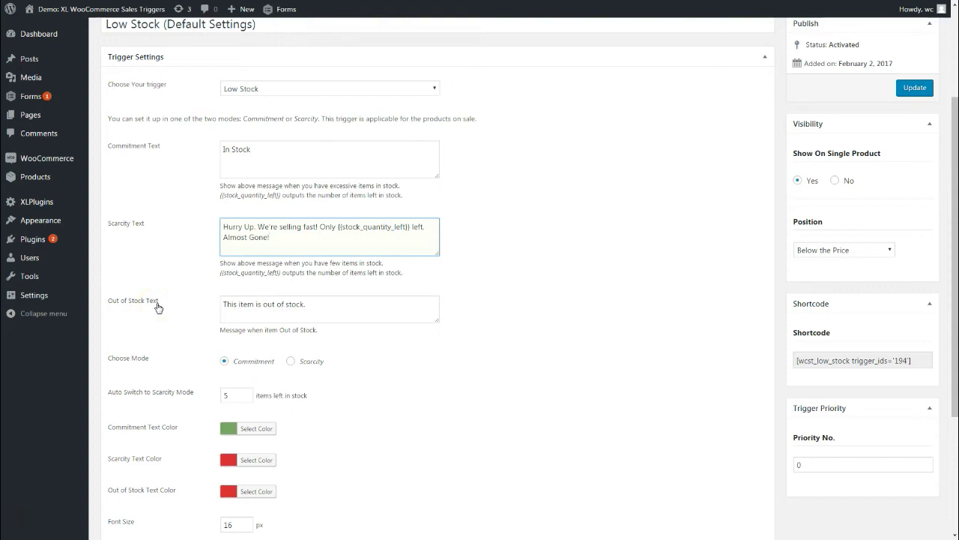
pyautogui.click(253, 306)
pyautogui.moveTo(31, 96)
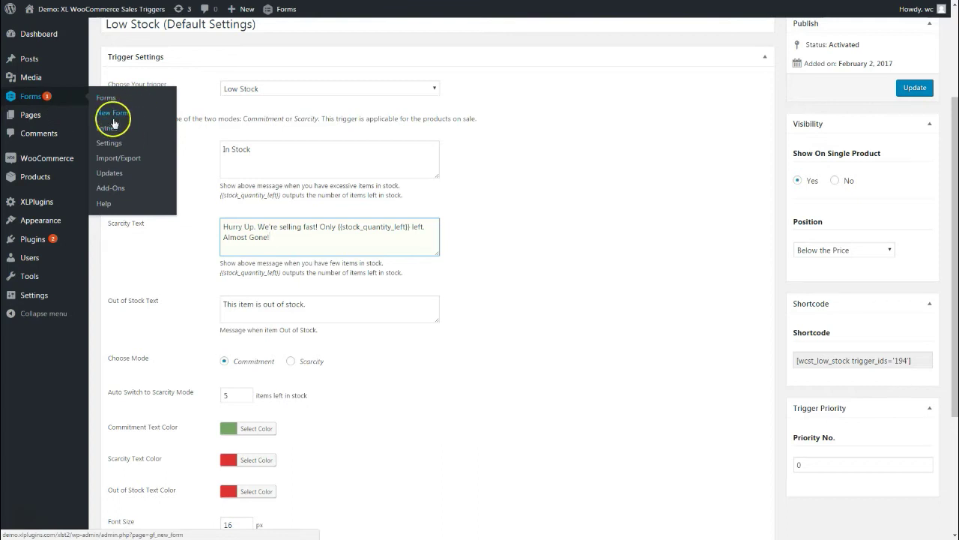
# Open the Gravity Forms new-form editor in a new tab, leaving the form title unchanged.
pyautogui.rightClick(114, 120)
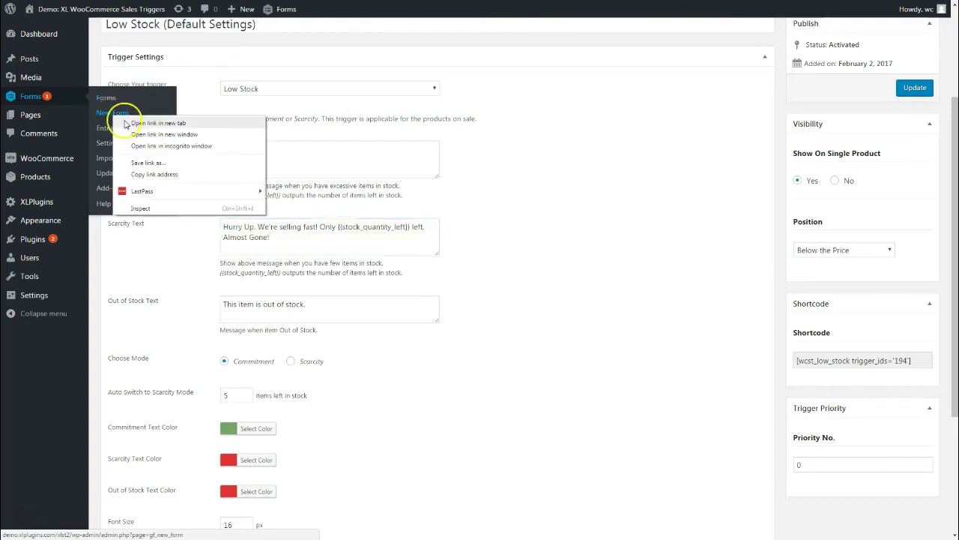
pyautogui.click(149, 136)
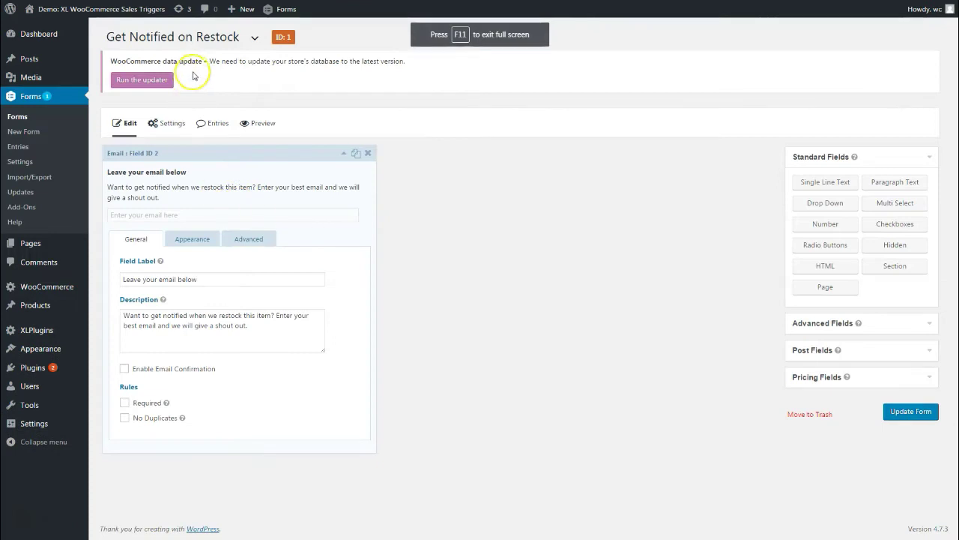
pyautogui.click(195, 40)
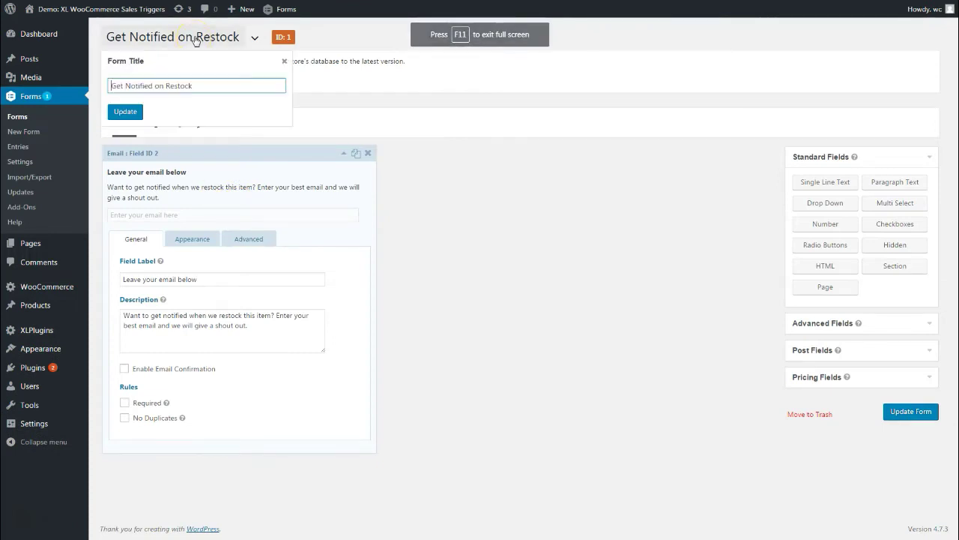
pyautogui.click(553, 152)
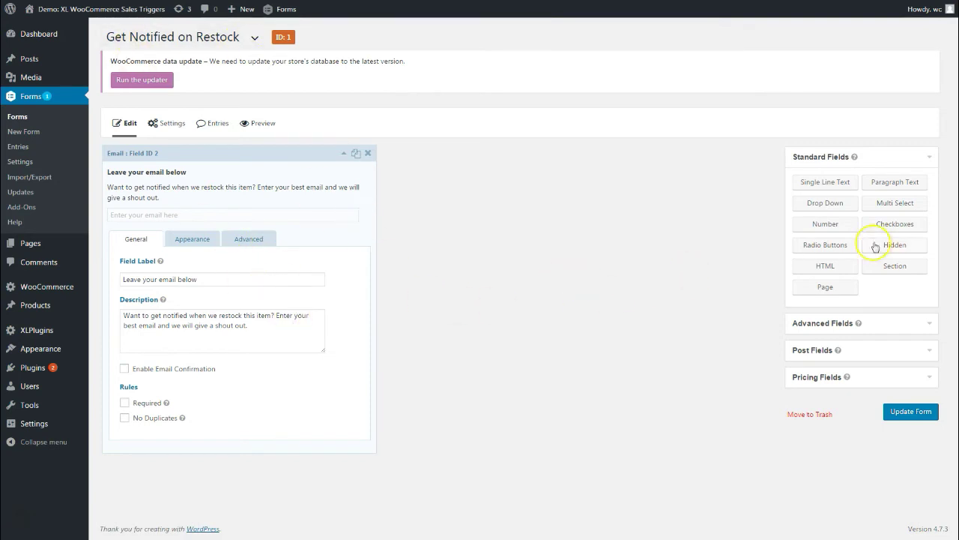
# Add an extra Advanced Email field, delete it, and select the existing Email field.
pyautogui.click(834, 327)
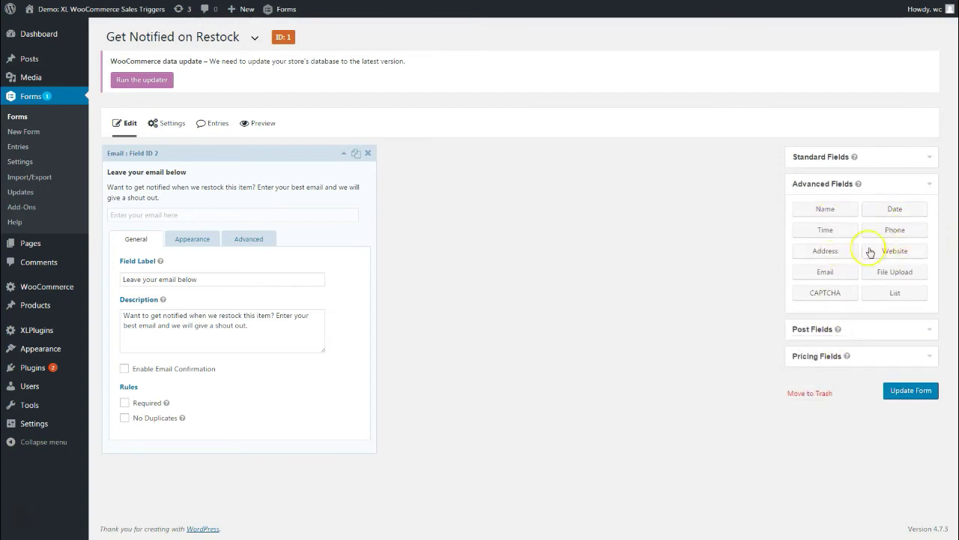
pyautogui.moveTo(834, 282); pyautogui.dragTo(179, 449)
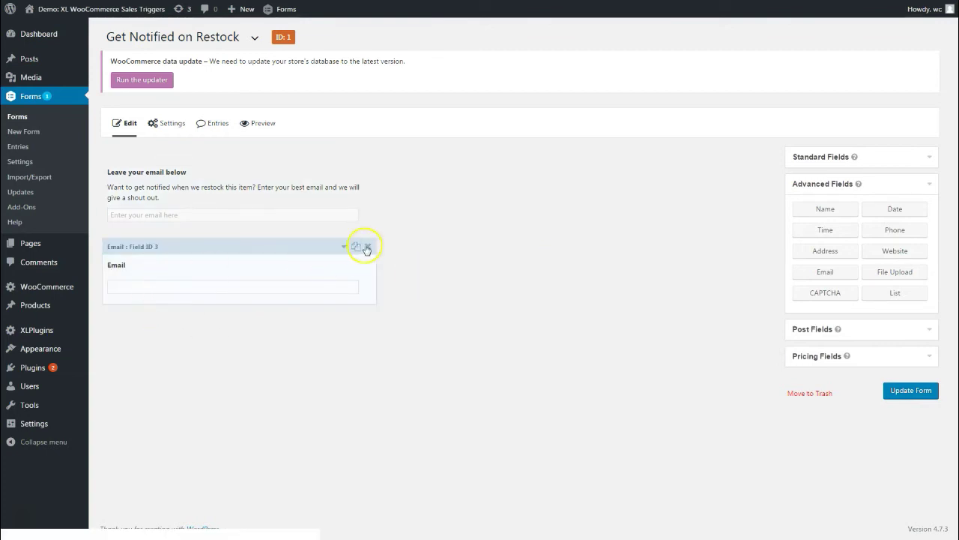
pyautogui.click(367, 246)
pyautogui.click(517, 59)
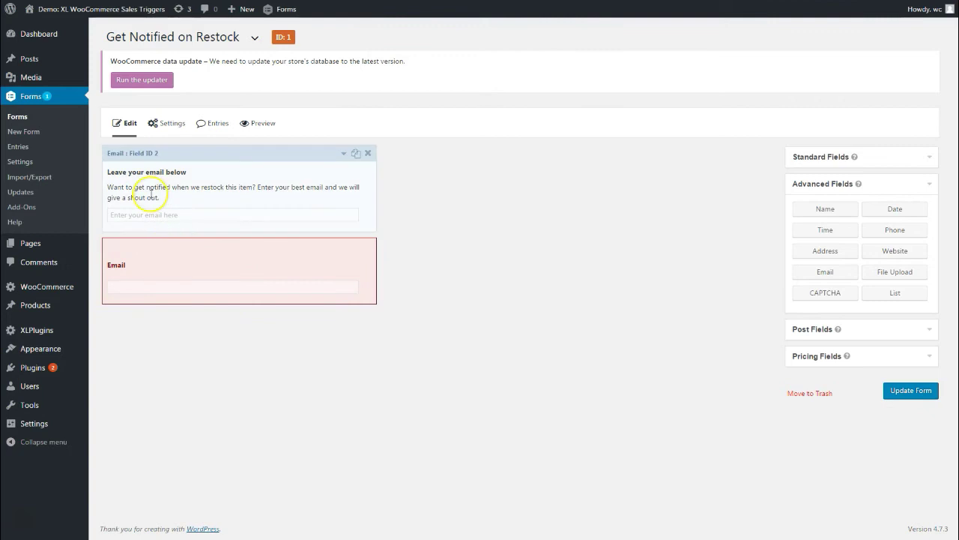
pyautogui.click(226, 187)
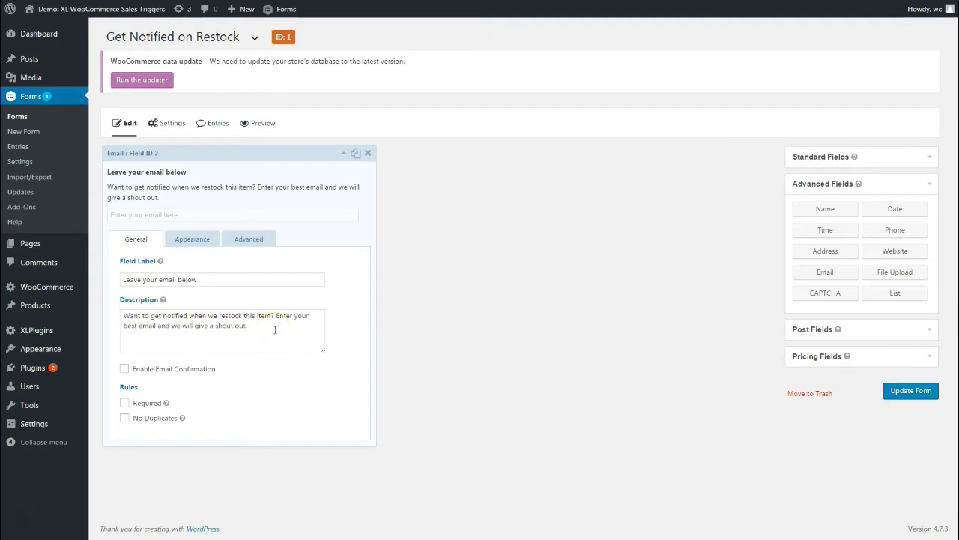
# Confirm the 'Enter your email here' placeholder and Above inputs description placement, then view General settings.
pyautogui.click(201, 240)
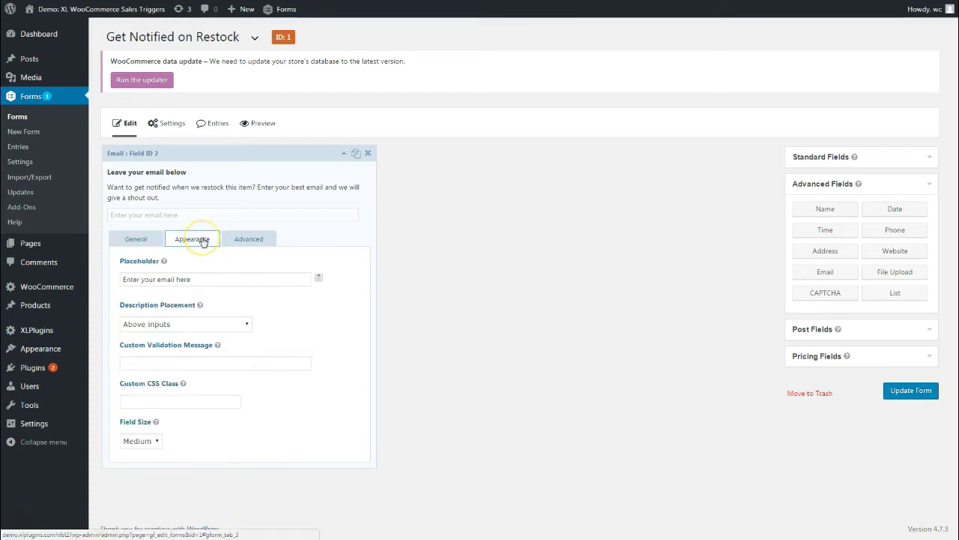
pyautogui.click(193, 279)
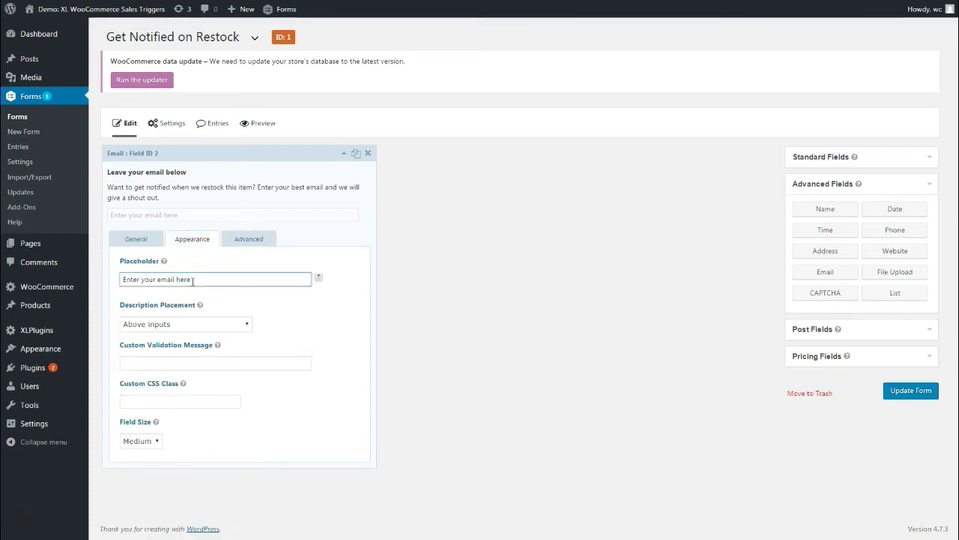
pyautogui.tripleClick(193, 279)
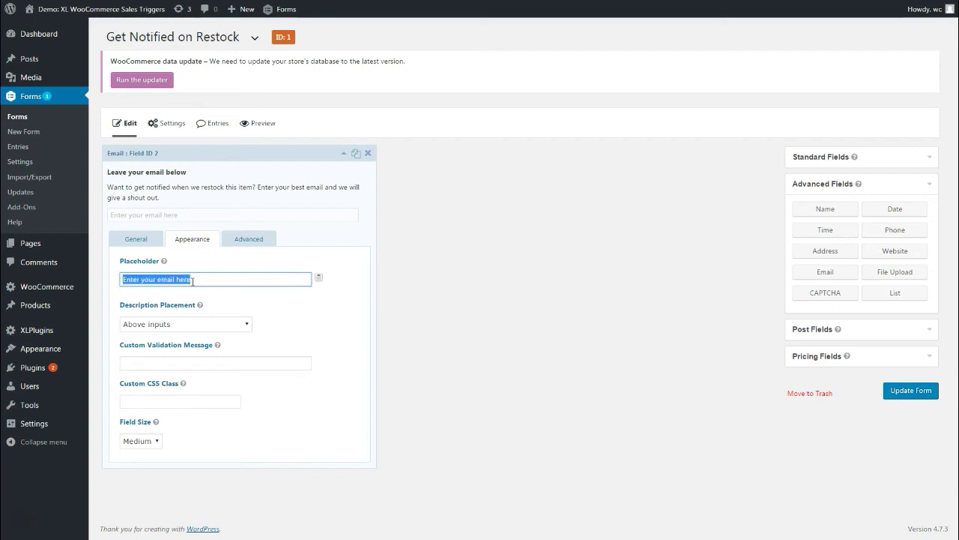
pyautogui.click(177, 324)
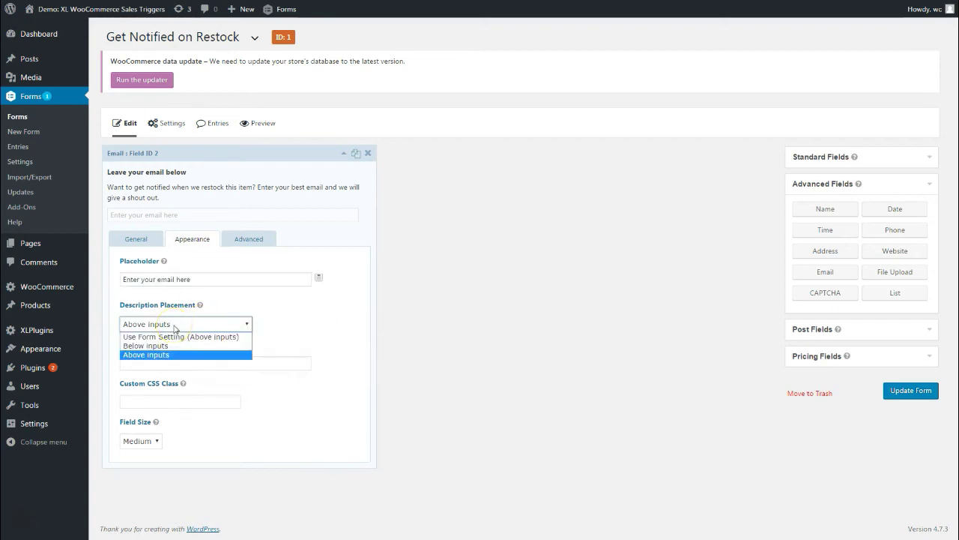
pyautogui.click(174, 326)
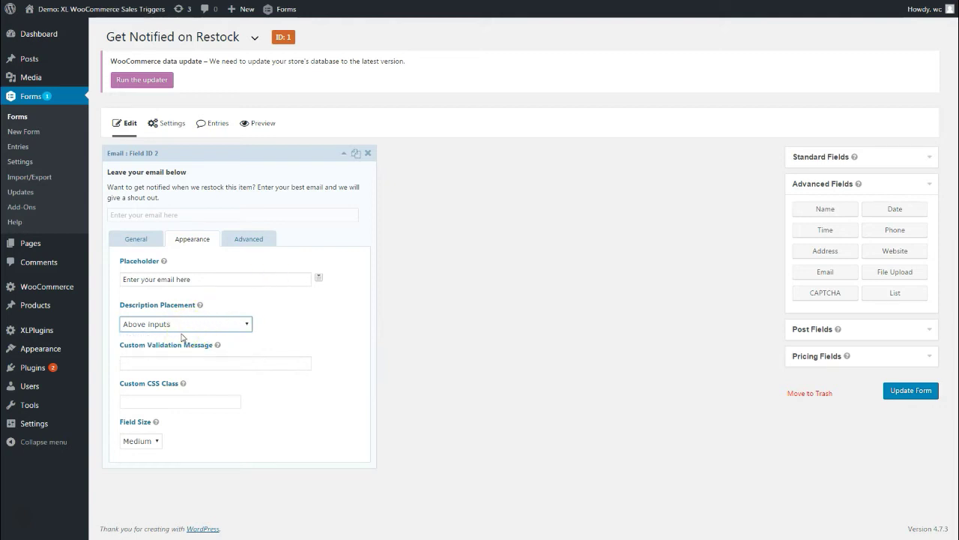
pyautogui.click(249, 238)
pyautogui.click(135, 240)
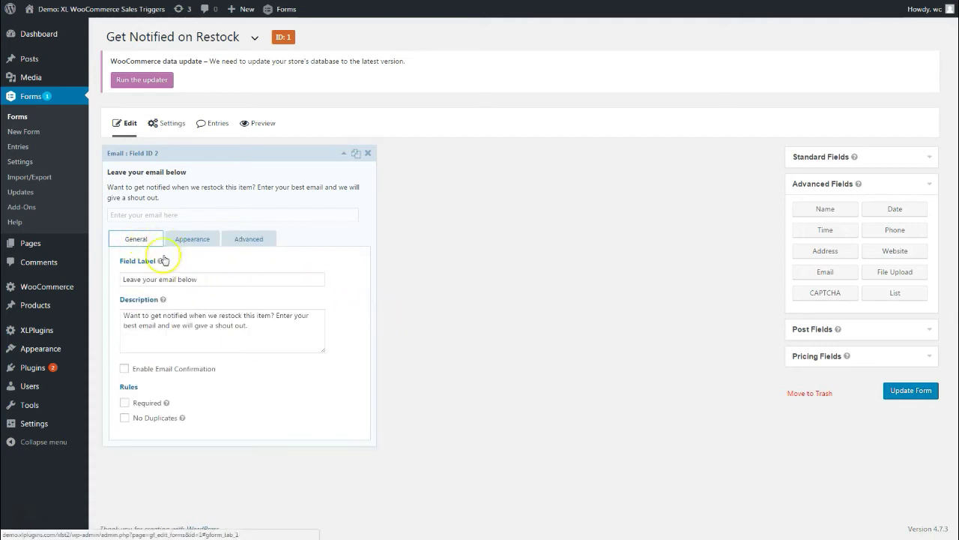
pyautogui.moveTo(168, 123)
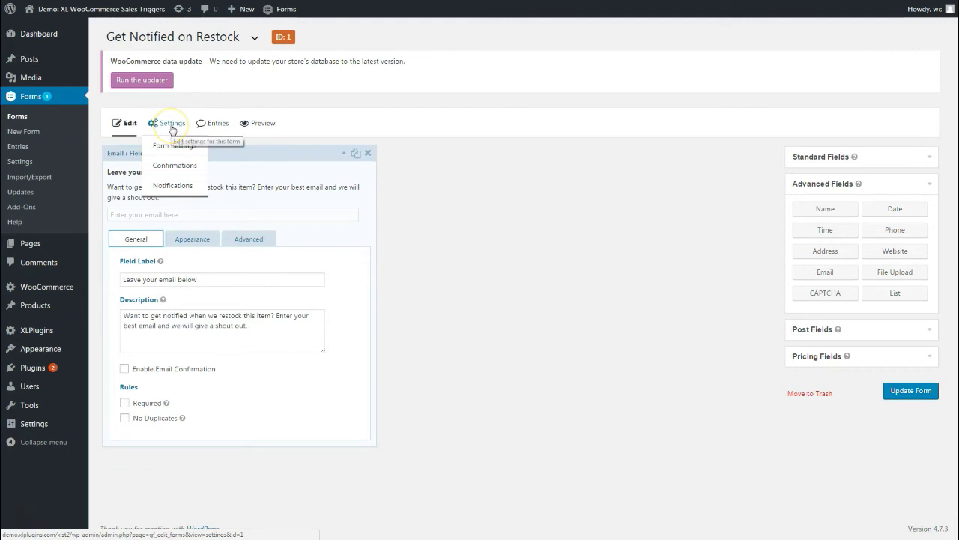
# Review the form's layout and submit button wording in Form Settings, then view Confirmations.
pyautogui.click(169, 149)
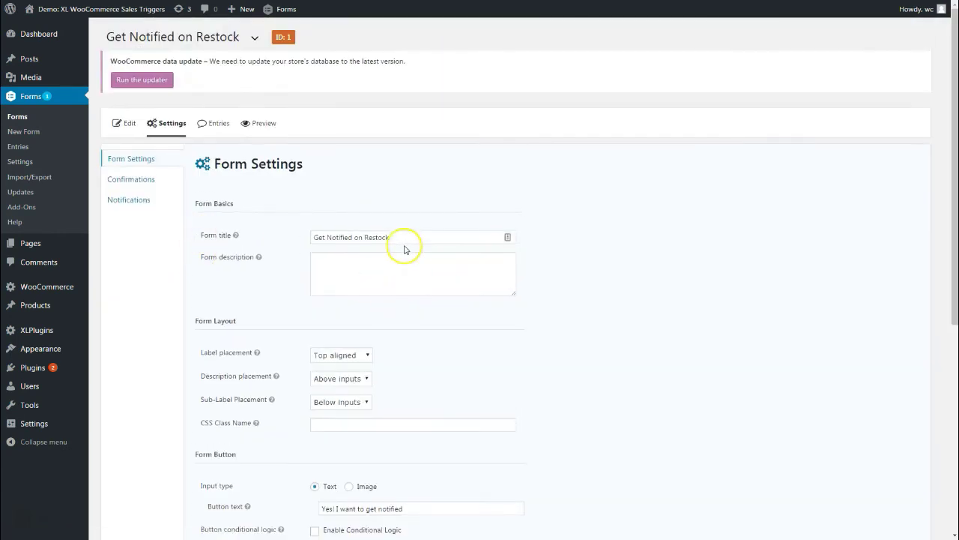
pyautogui.scroll(-2, 345, 311)
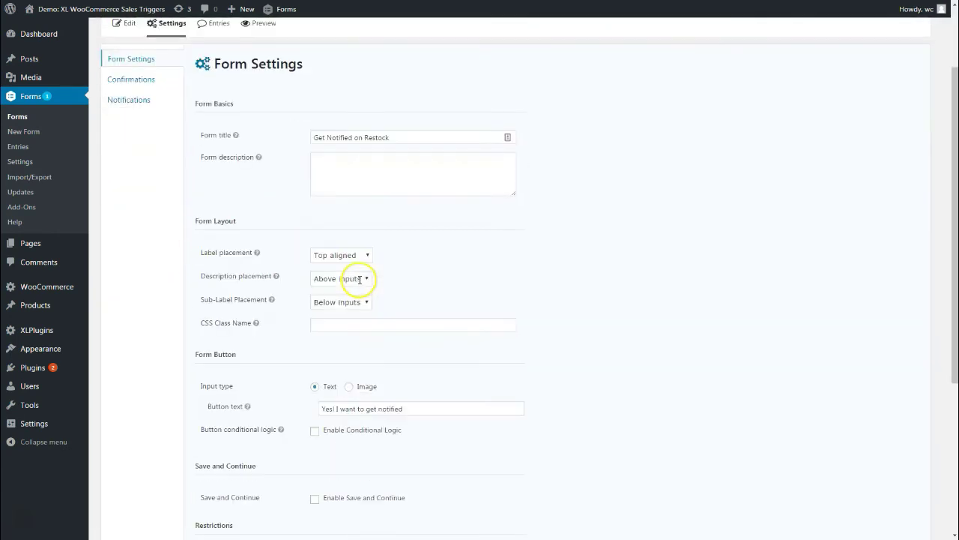
pyautogui.scroll(-2, 260, 286)
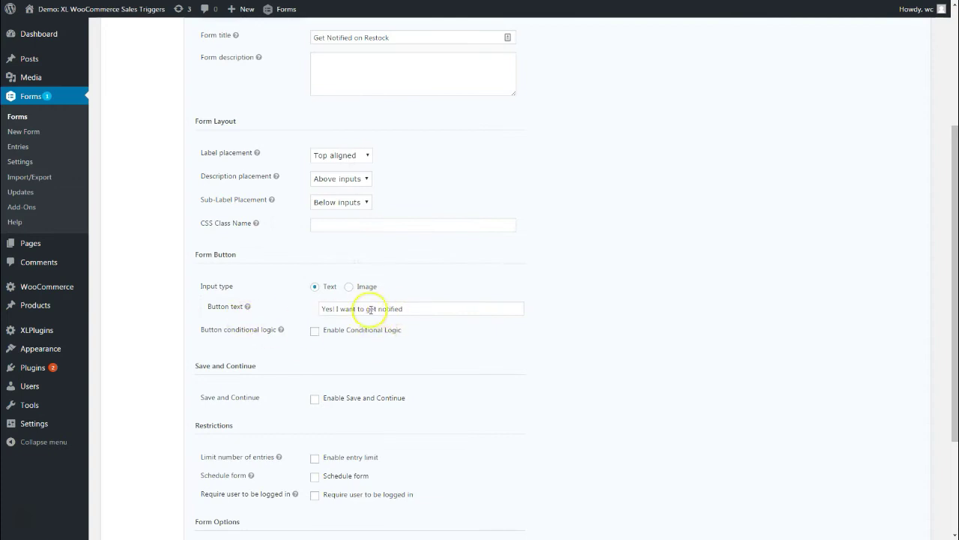
pyautogui.click(341, 312)
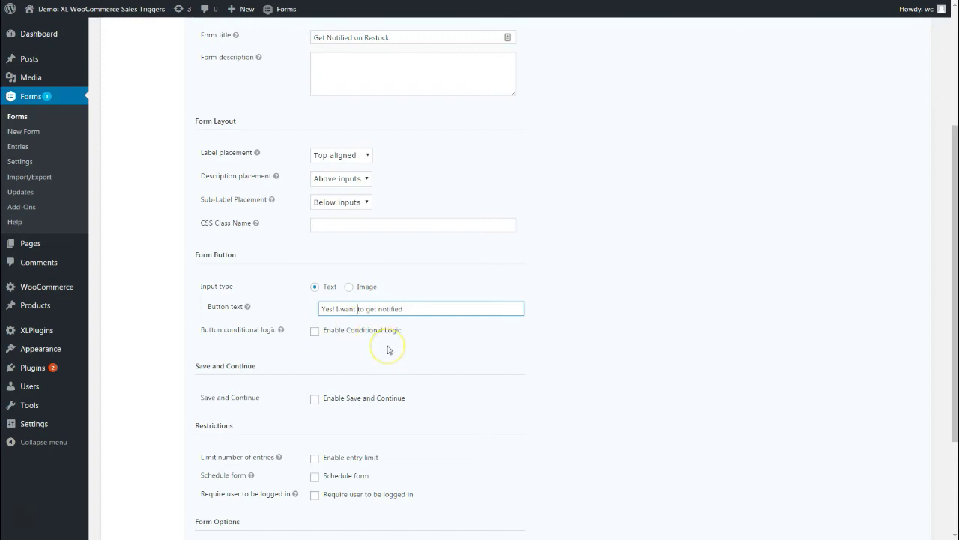
pyautogui.scroll(3, 388, 350)
pyautogui.click(129, 181)
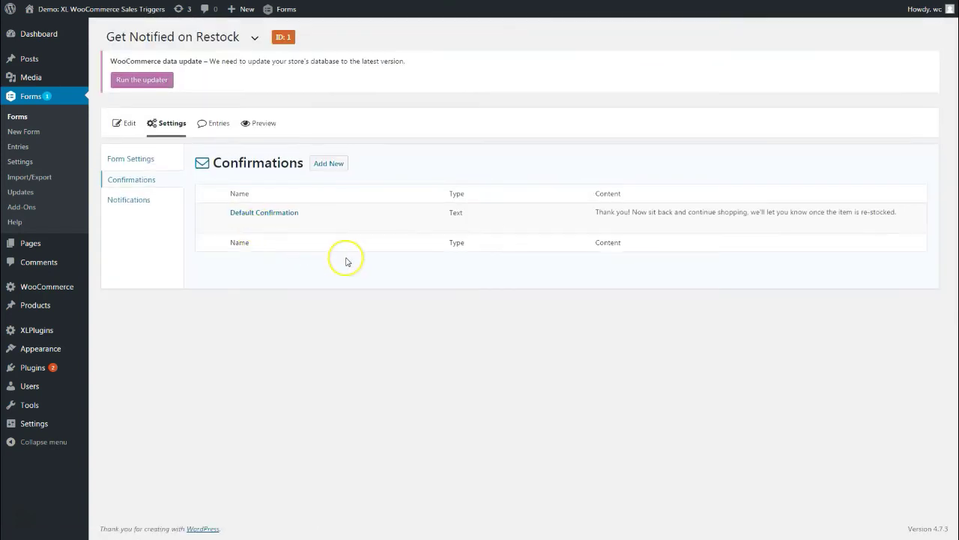
# View the Default Confirmation message and admin notification, then start a new post.
pyautogui.click(236, 224)
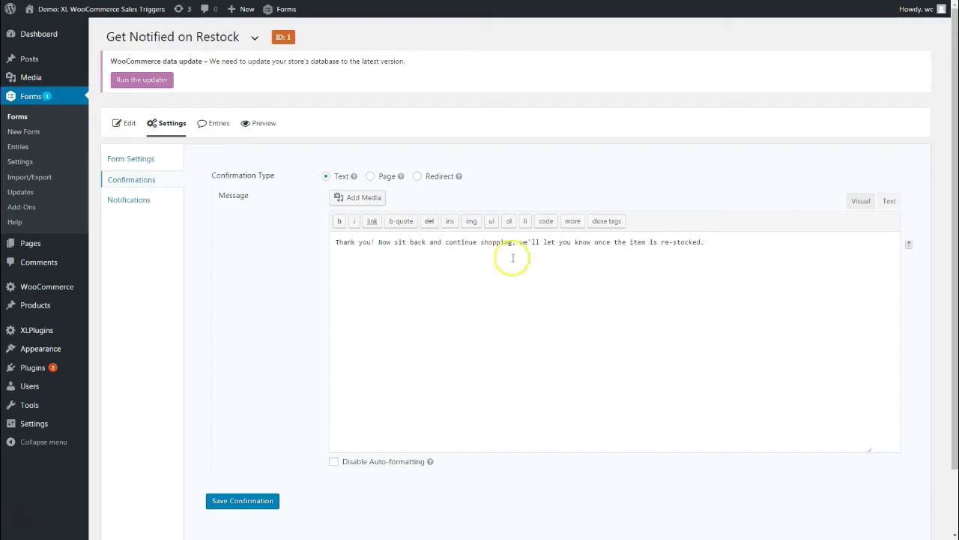
pyautogui.click(126, 201)
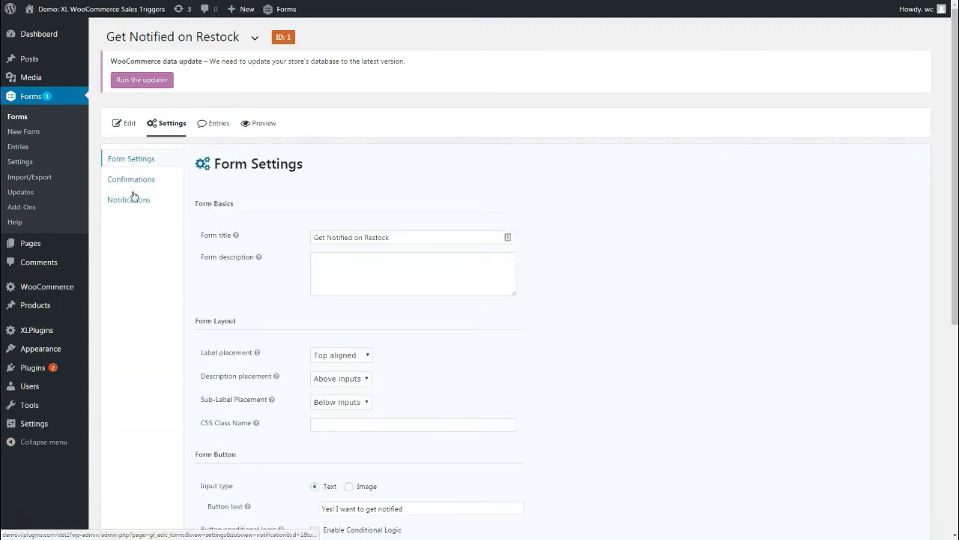
pyautogui.click(552, 296)
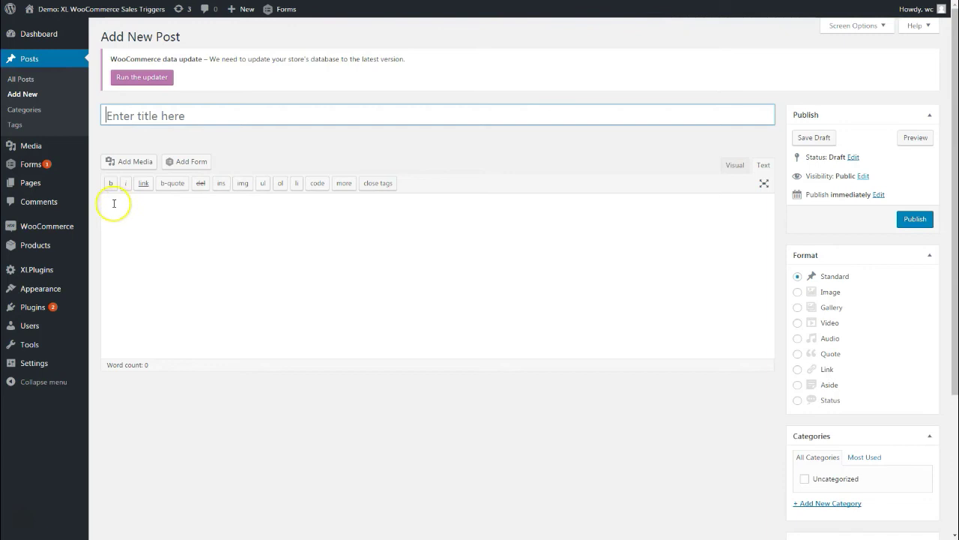
# Insert the Get Notified on Restock form into the post and select its gravityform shortcode.
pyautogui.click(188, 162)
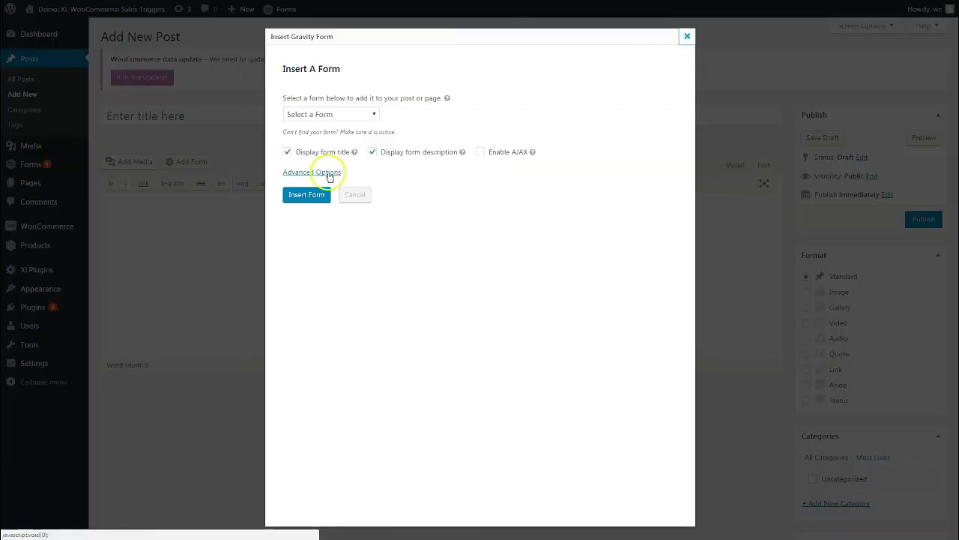
pyautogui.click(339, 114)
pyautogui.click(311, 126)
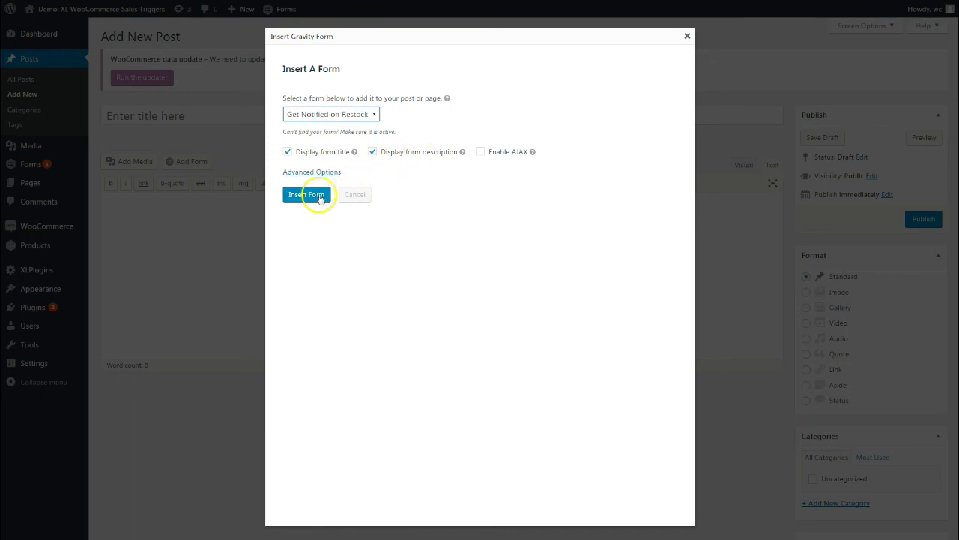
pyautogui.click(308, 195)
pyautogui.doubleClick(246, 205)
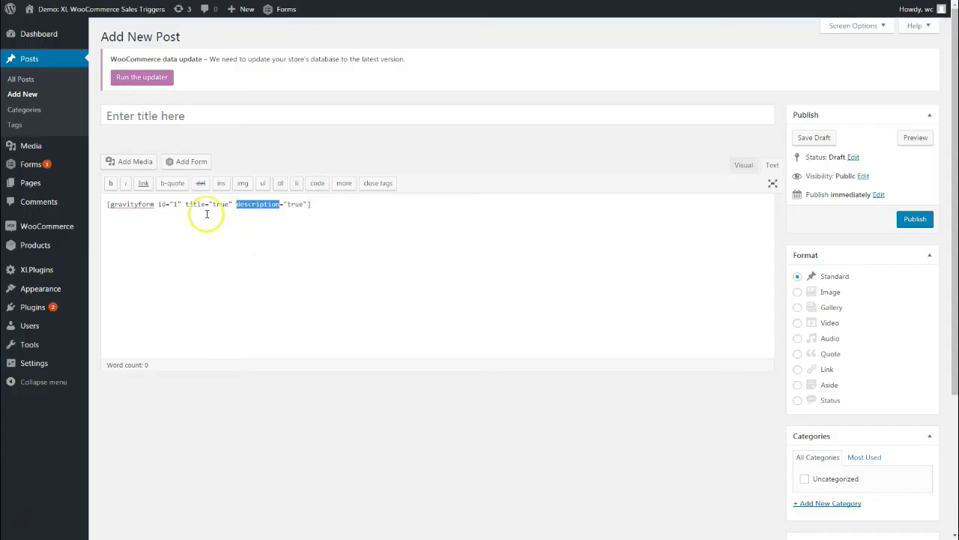
pyautogui.click(206, 214)
pyautogui.tripleClick(267, 205)
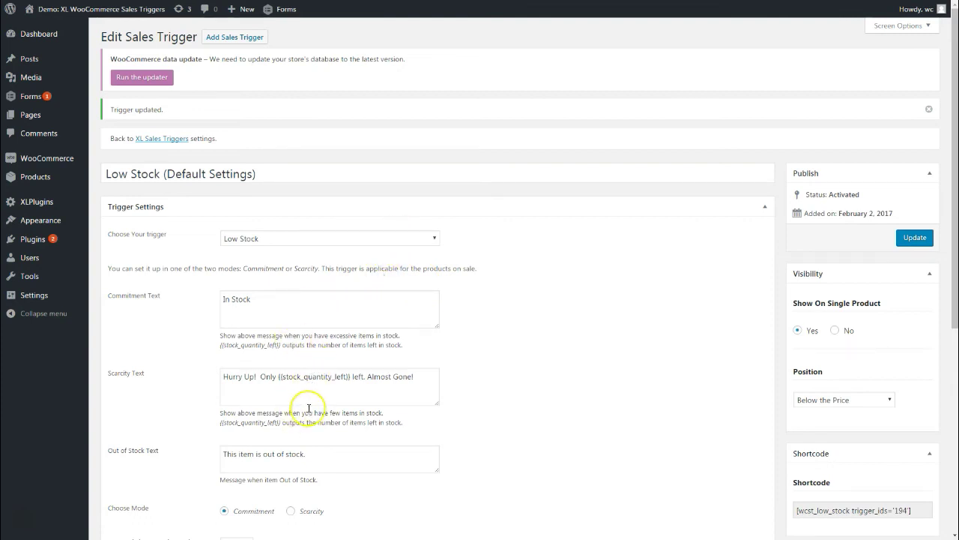
# Replace the Out of Stock Text with the pasted restock form shortcode.
pyautogui.scroll(-1, 309, 408)
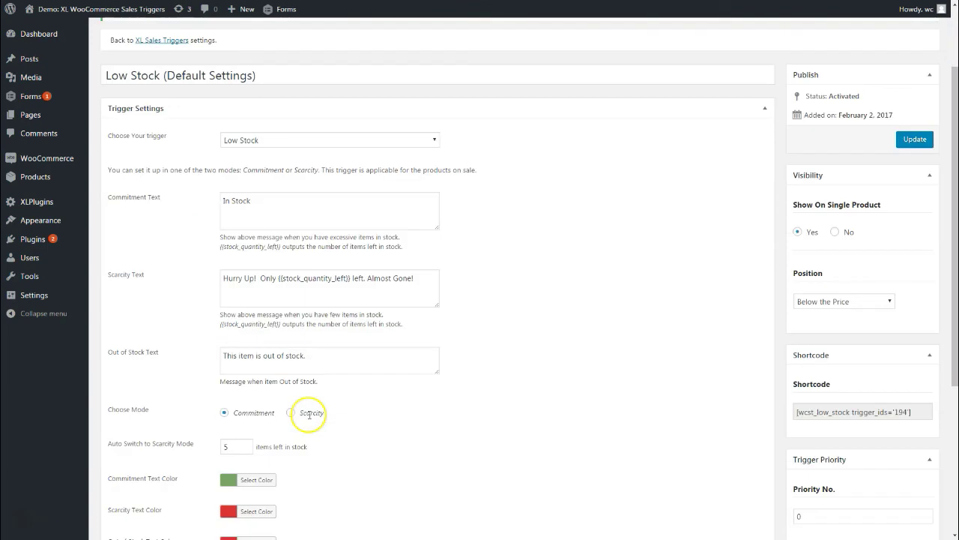
pyautogui.tripleClick(293, 358)
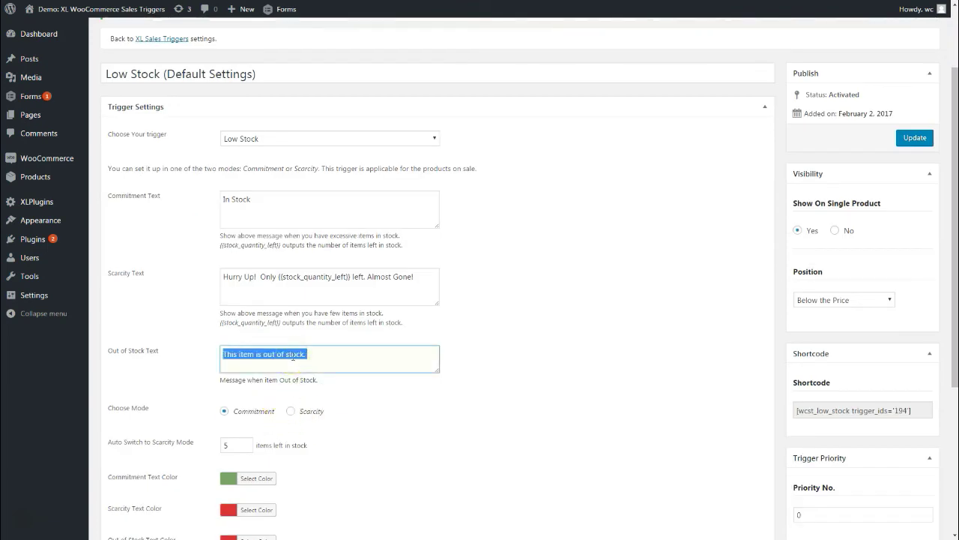
pyautogui.press('BackSpace')
pyautogui.write('[gravityform id="1" title="true" description="true" ajax="true"]')
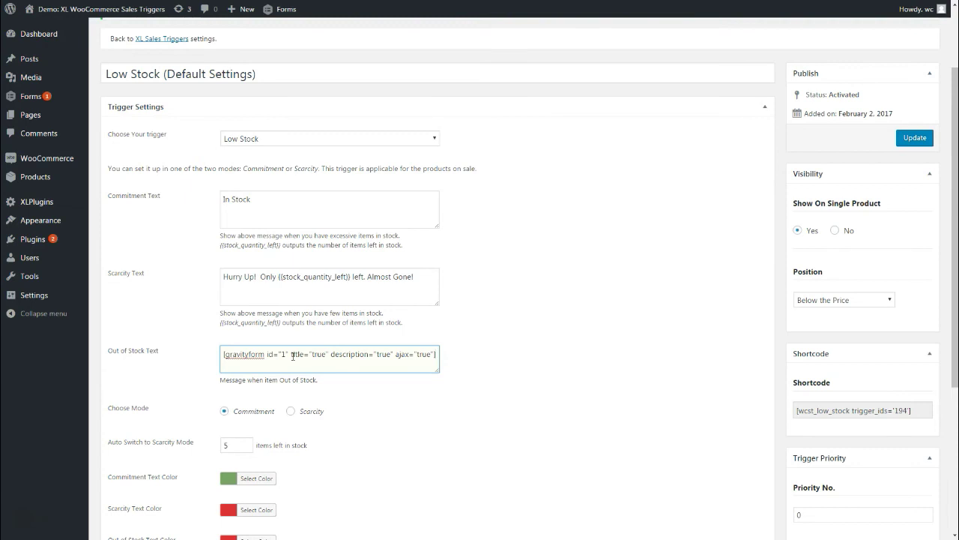
pyautogui.click(516, 337)
# Save the Low Stock trigger with Update.
pyautogui.scroll(-1, 516, 336)
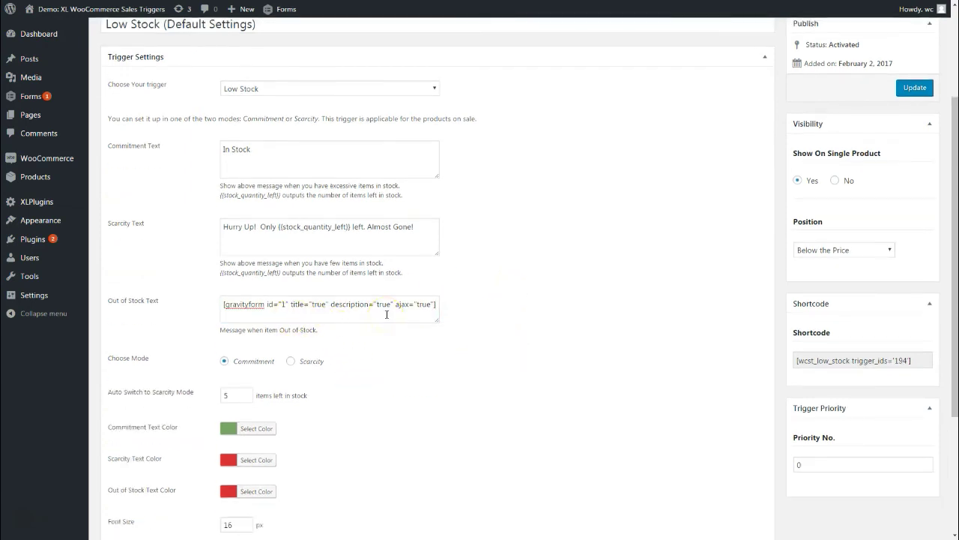
pyautogui.click(241, 441)
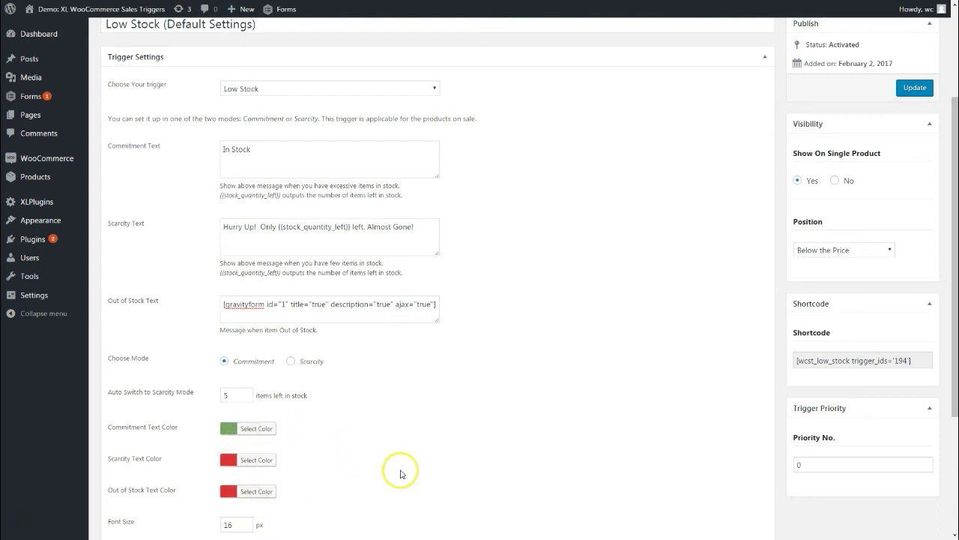
pyautogui.scroll(-2, 401, 474)
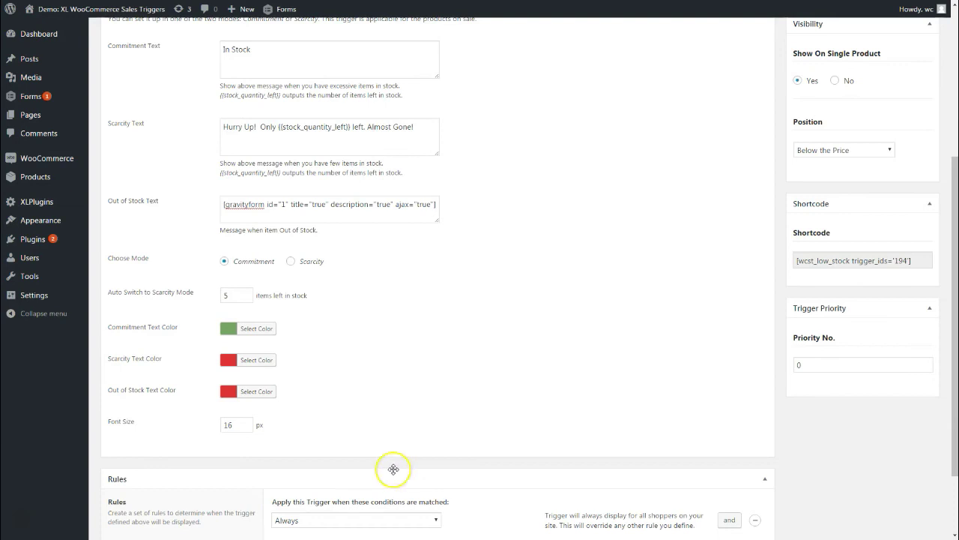
pyautogui.scroll(1, 372, 399)
pyautogui.scroll(1, 373, 398)
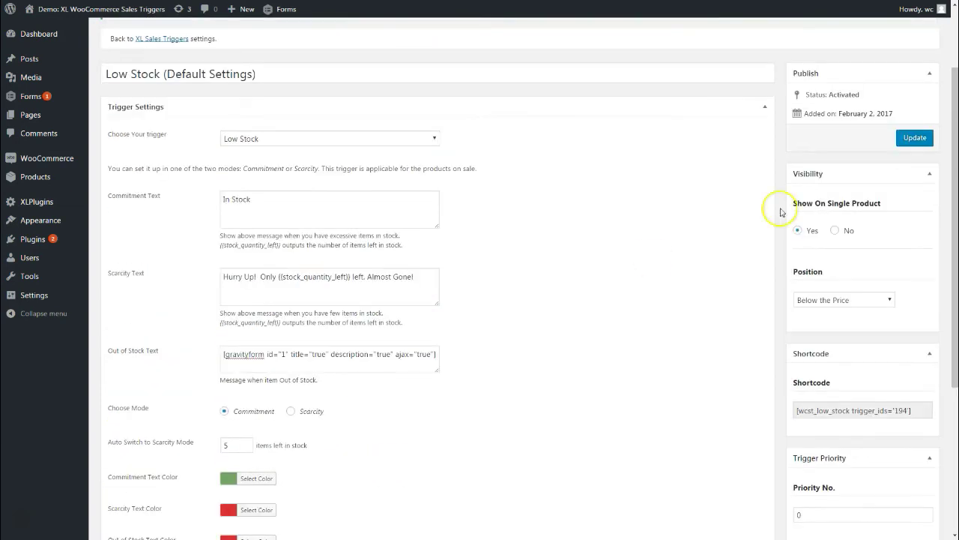
pyautogui.click(914, 137)
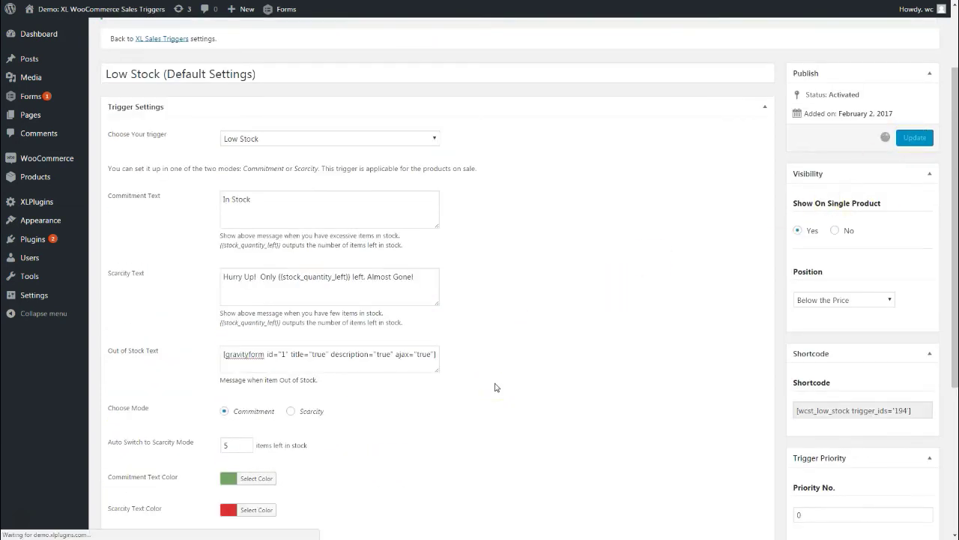
pyautogui.click(495, 388)
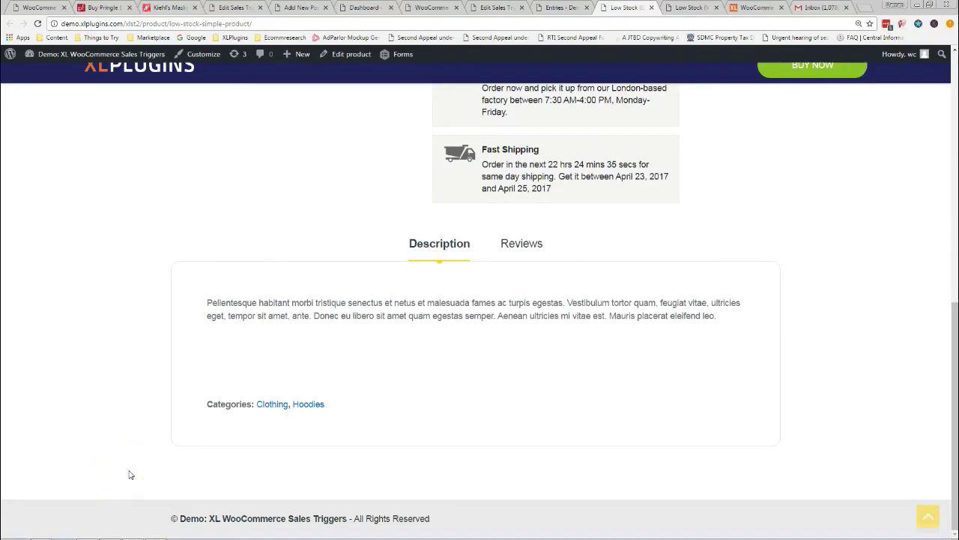
# Reload the Low Stock product page in full screen.
pyautogui.press('F11')
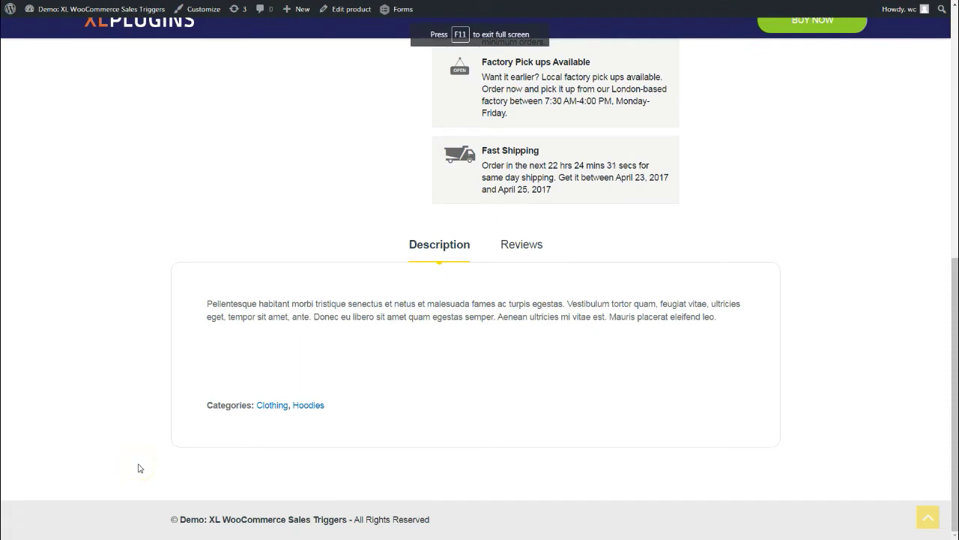
pyautogui.press('F5')
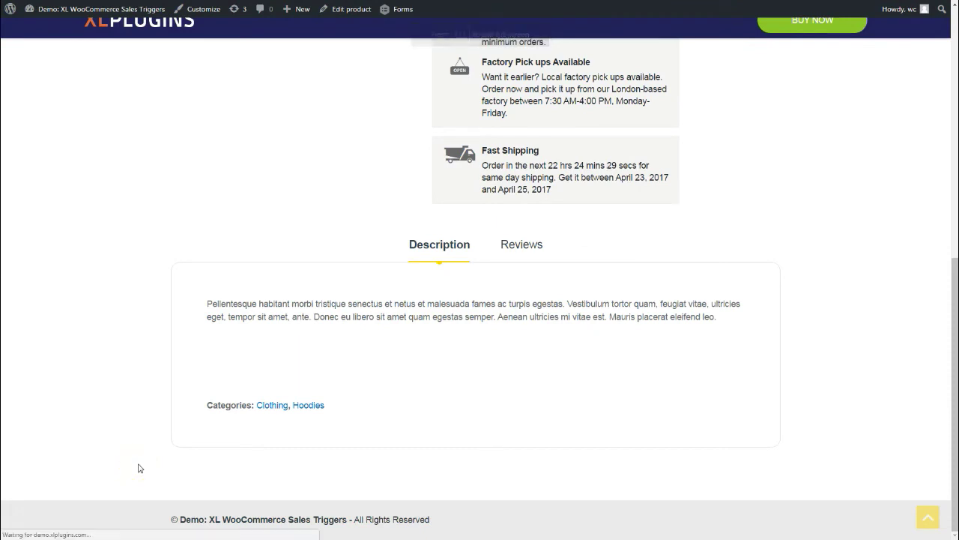
pyautogui.scroll(3, 138, 467)
pyautogui.scroll(2, 139, 468)
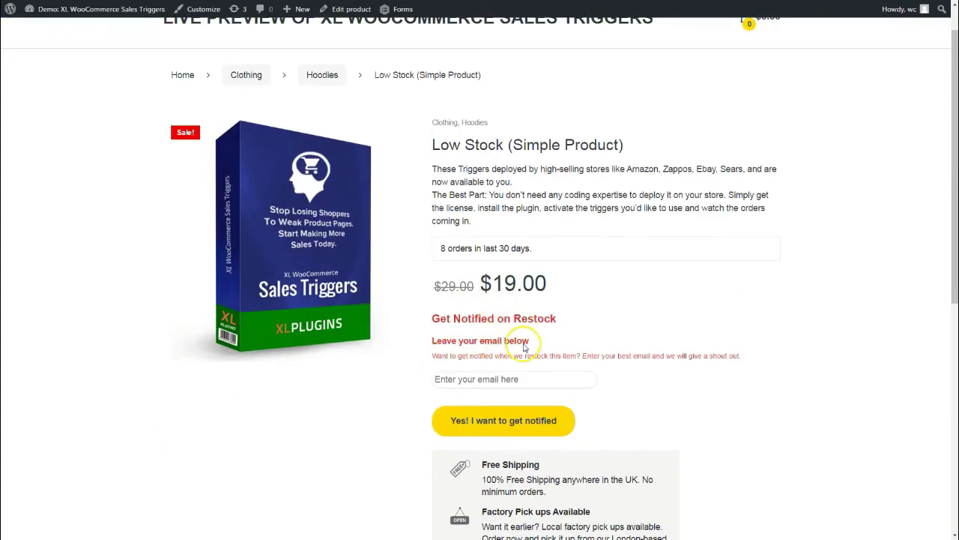
# Submit an autofilled email via 'Yes! I want to get notified' and see the thank-you message.
pyautogui.click(469, 380)
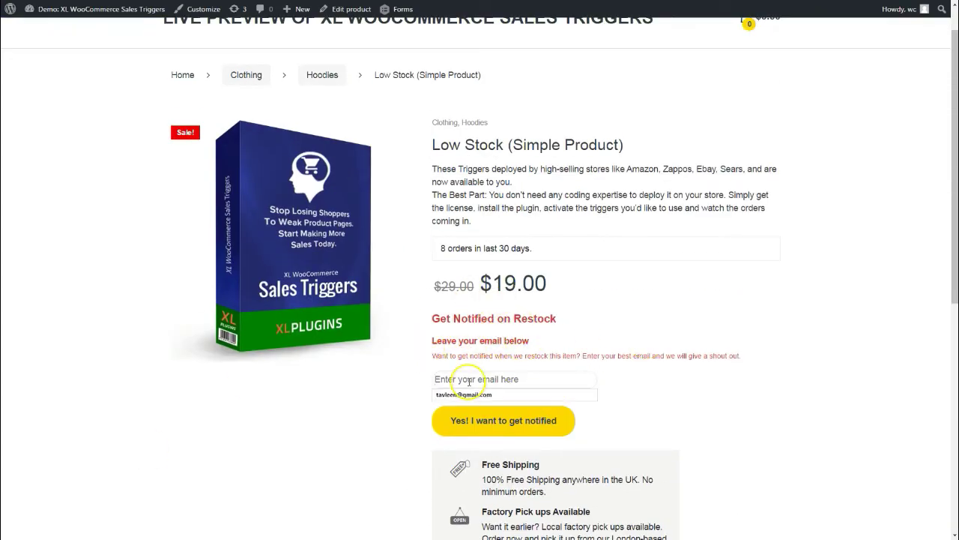
pyautogui.scroll(-1, 517, 380)
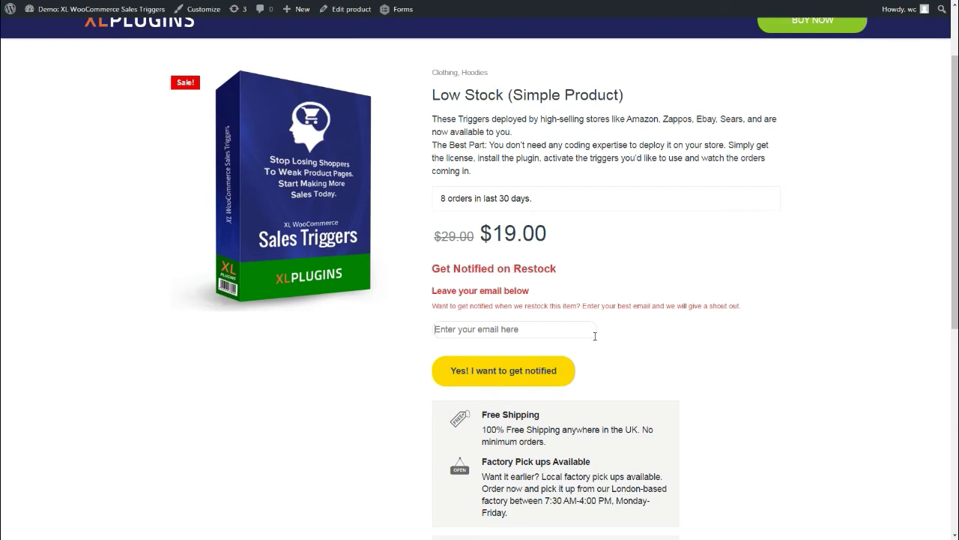
pyautogui.write('ta')
pyautogui.press('Down')
pyautogui.press('Return')
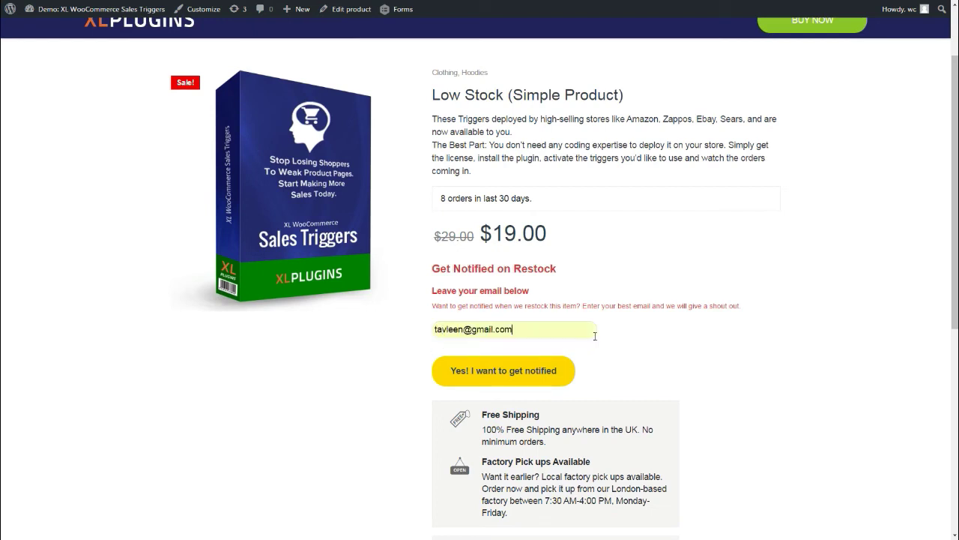
pyautogui.click(546, 373)
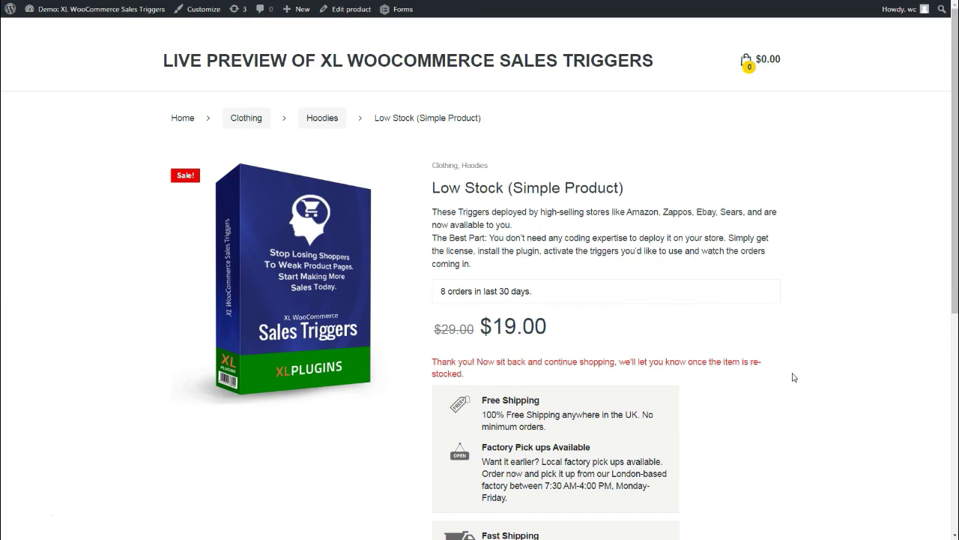
pyautogui.scroll(-1, 794, 377)
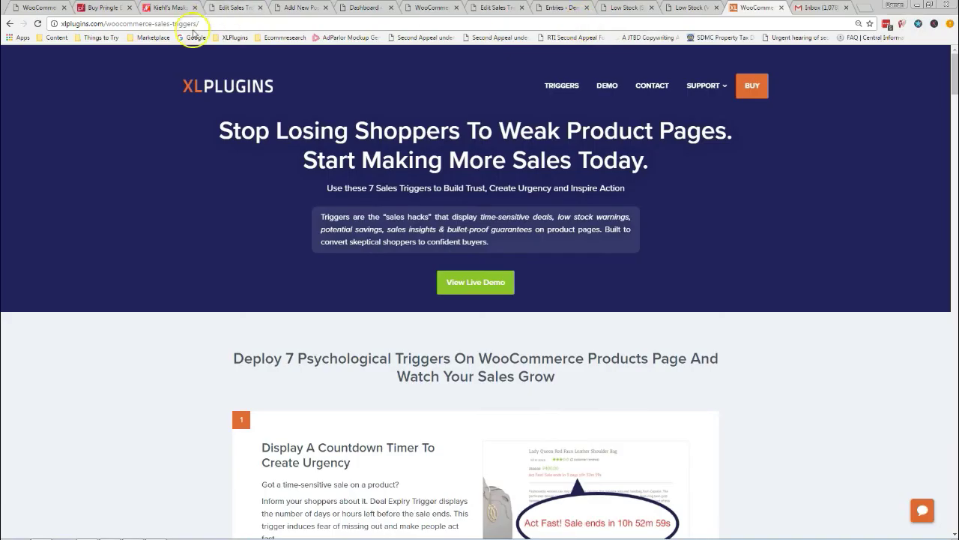
pyautogui.click(600, 54)
pyautogui.click(123, 28)
pyautogui.click(158, 24)
pyautogui.press('F11')
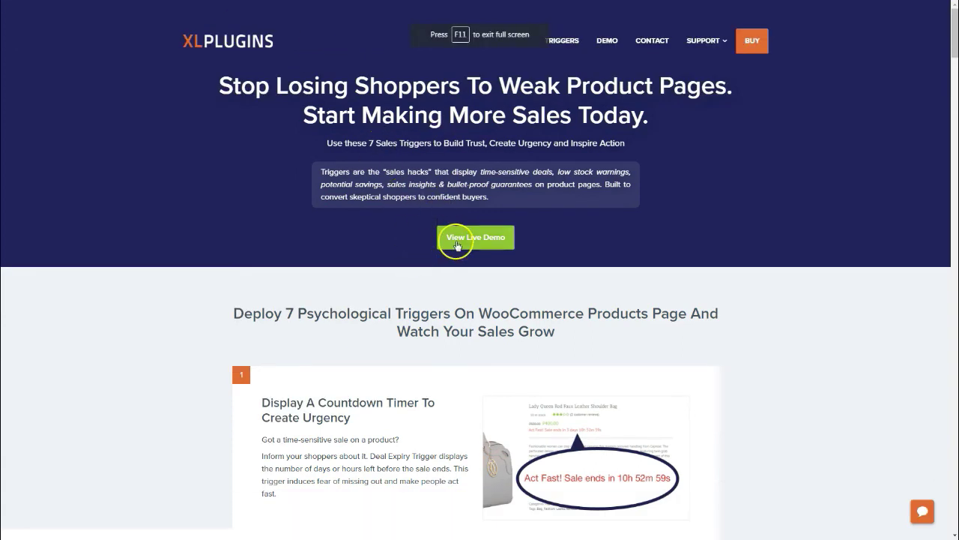
pyautogui.scroll(-3, 343, 271)
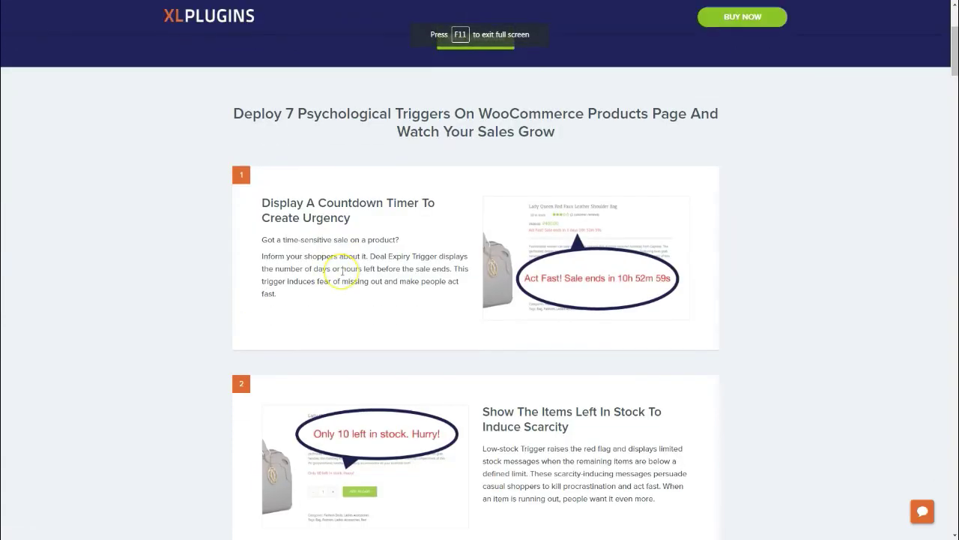
pyautogui.scroll(-1, 342, 272)
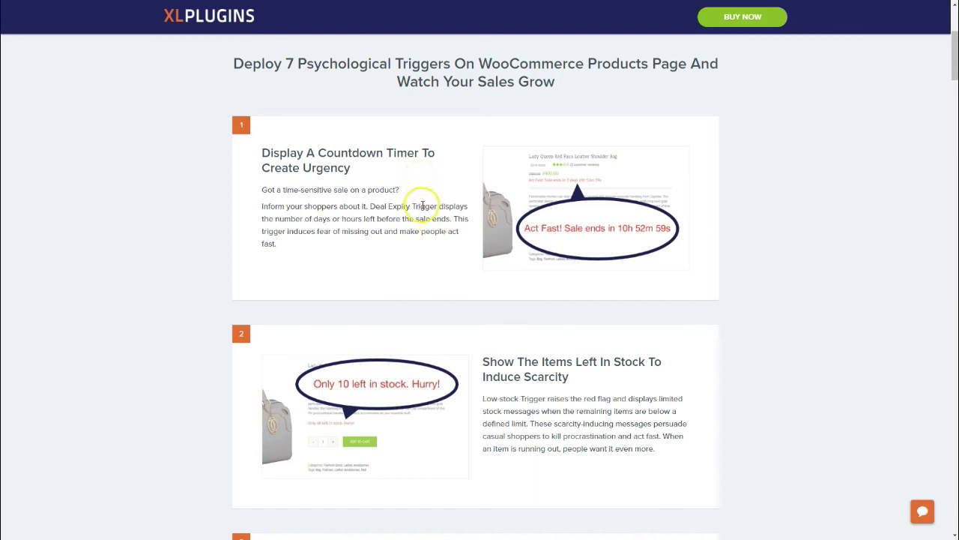
pyautogui.scroll(-2, 456, 228)
pyautogui.scroll(-3, 458, 232)
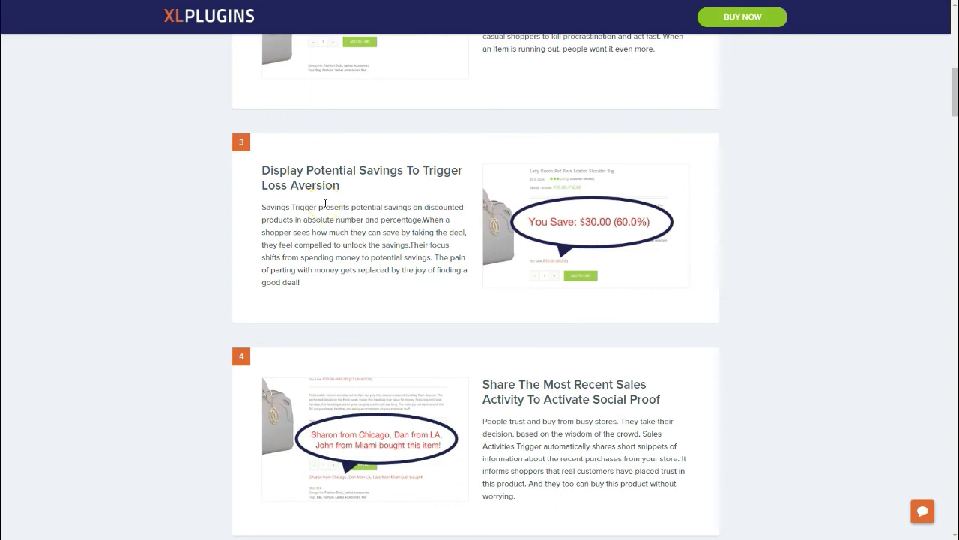
pyautogui.scroll(-2, 375, 293)
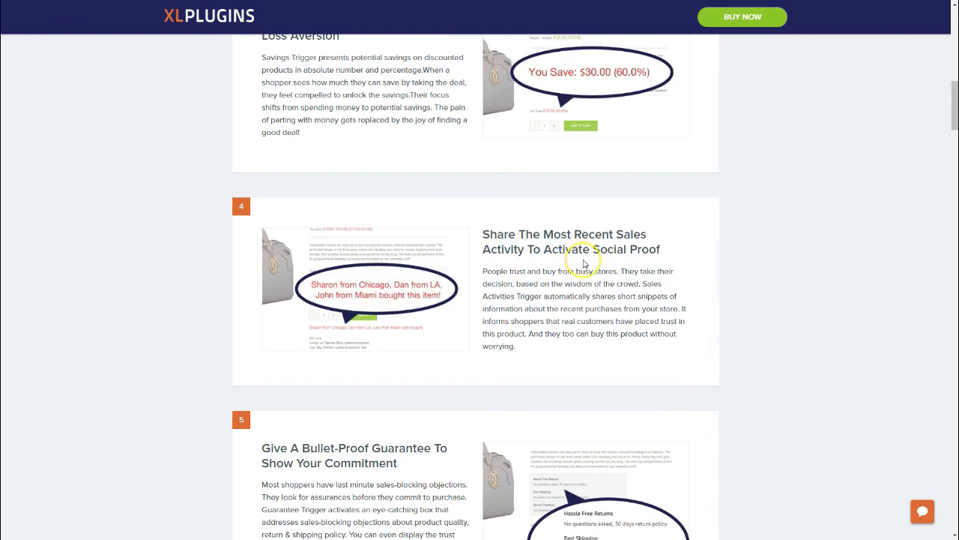
pyautogui.scroll(-2, 583, 264)
pyautogui.scroll(-2, 583, 264)
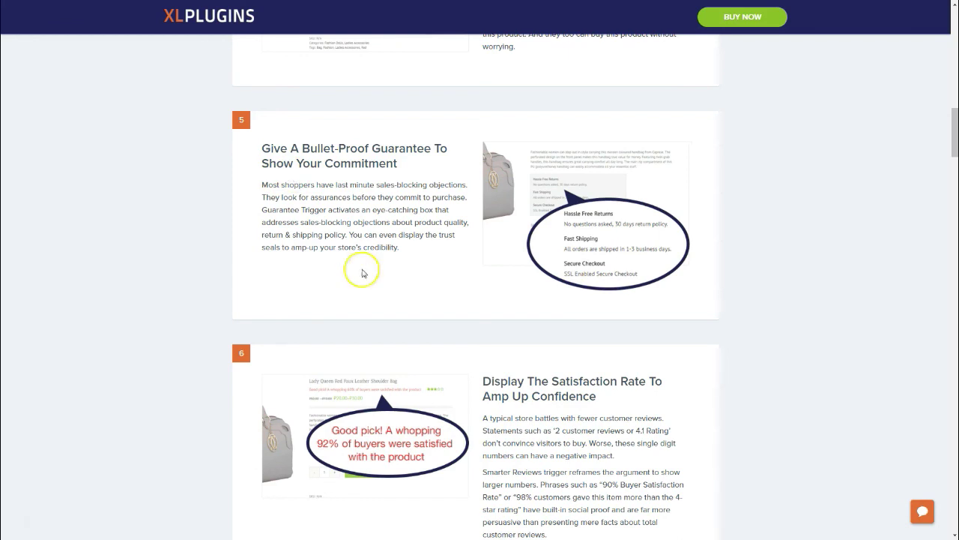
pyautogui.scroll(-3, 360, 272)
pyautogui.scroll(-2, 381, 312)
pyautogui.scroll(-3, 380, 343)
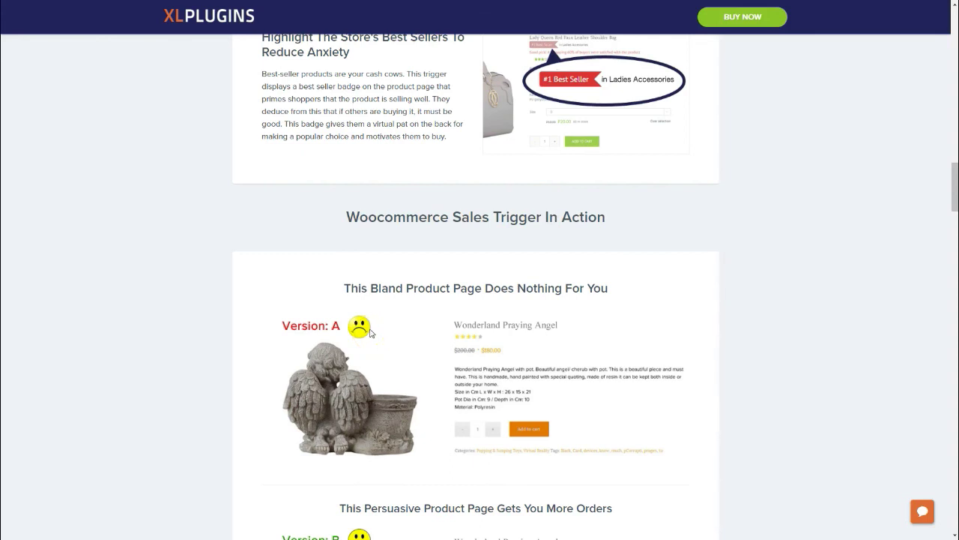
pyautogui.scroll(-3, 370, 333)
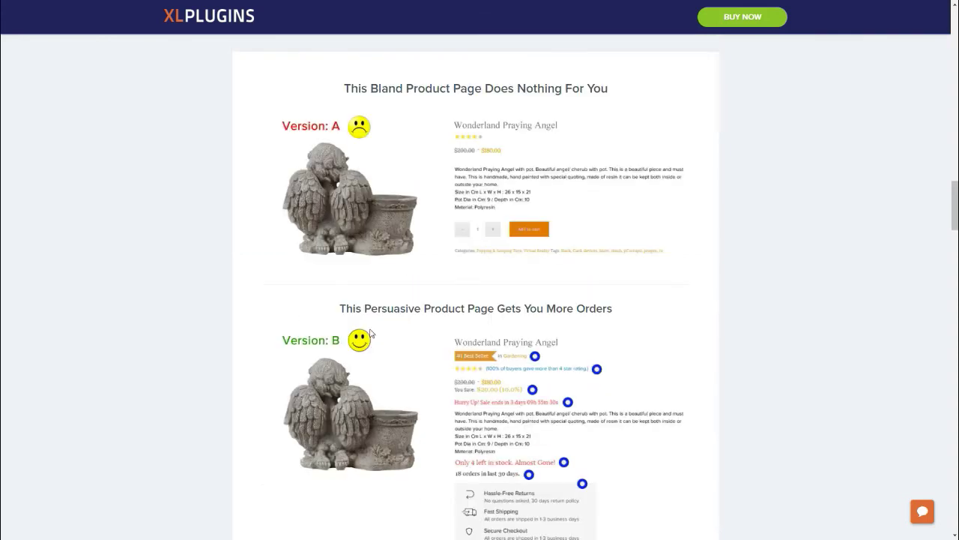
pyautogui.scroll(-2, 368, 332)
pyautogui.scroll(2, 396, 315)
pyautogui.scroll(1, 390, 352)
pyautogui.scroll(10, 390, 352)
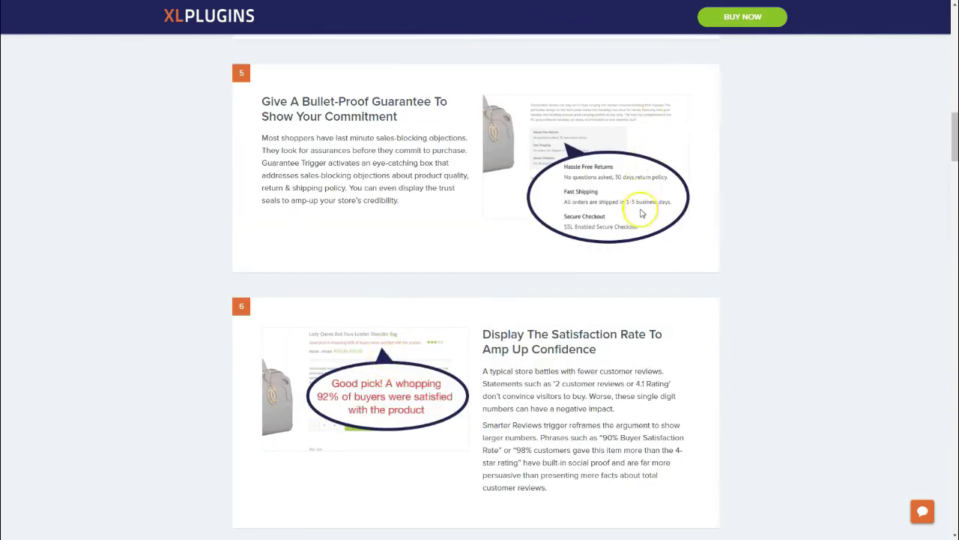
pyautogui.scroll(10, 606, 307)
pyautogui.scroll(5, 606, 307)
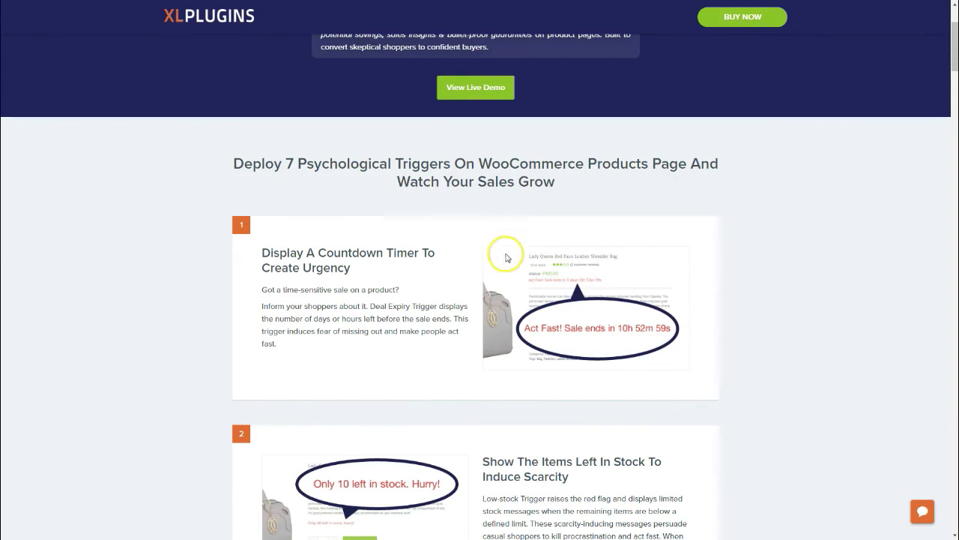
pyautogui.scroll(2, 507, 255)
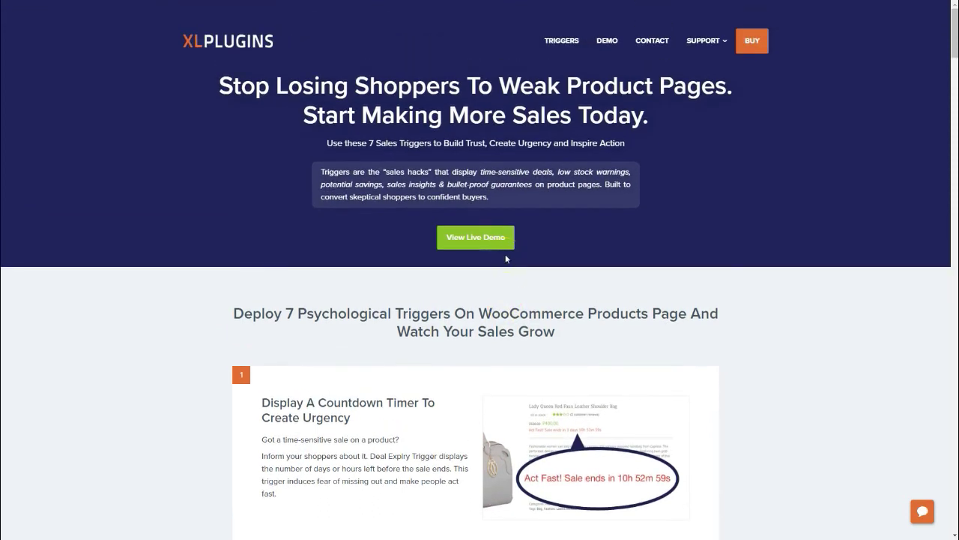
pyautogui.scroll(-3, 199, 373)
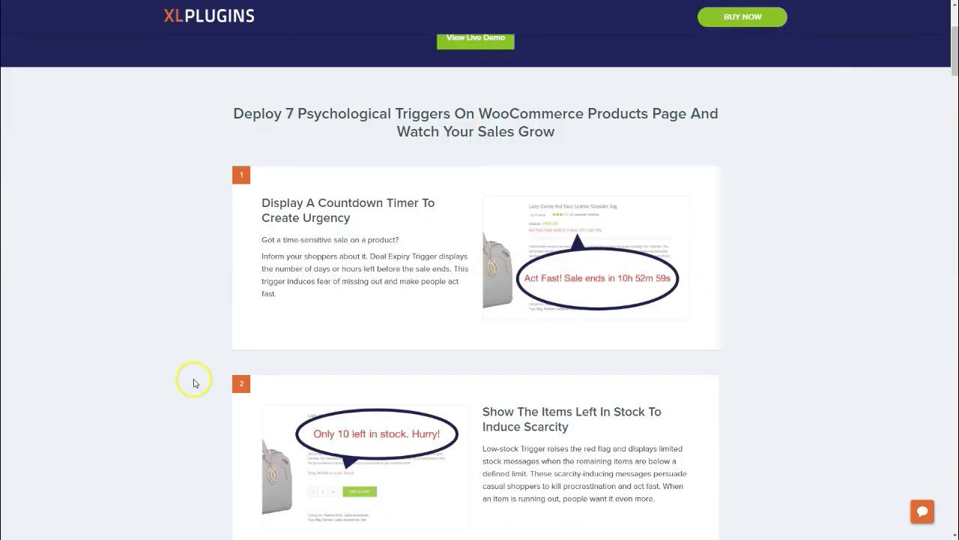